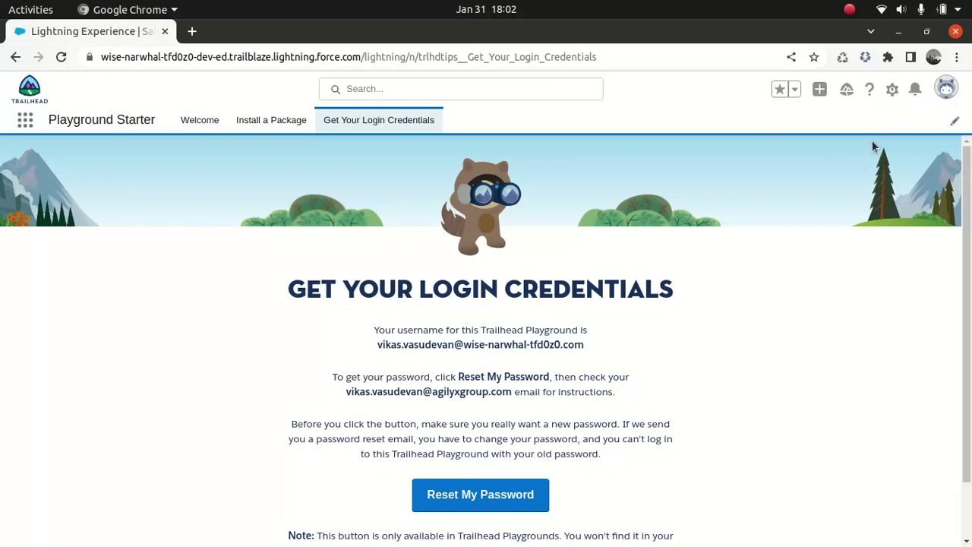
# Open Setup and filter Quick Find with 'digit' to list the Digital Experiences options
pyautogui.click(892, 91)
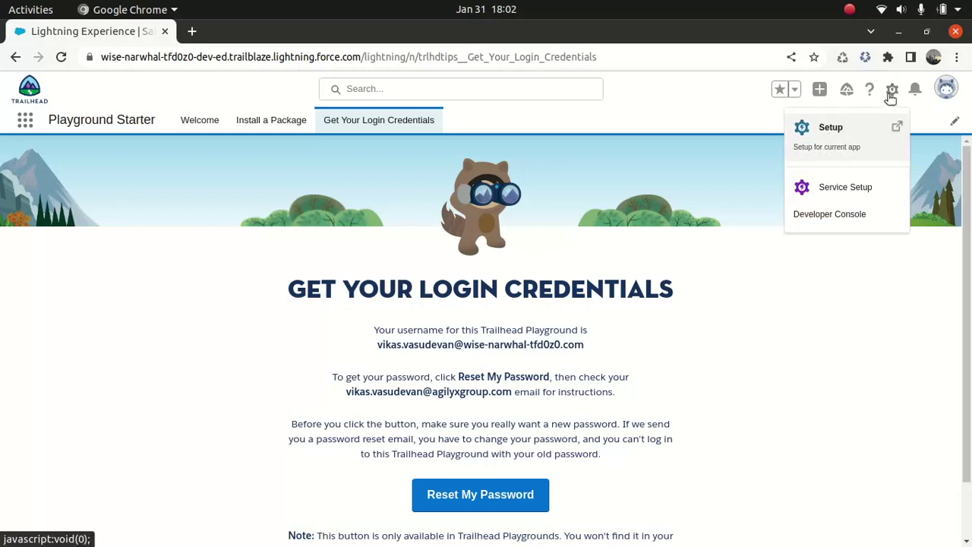
pyautogui.click(832, 127)
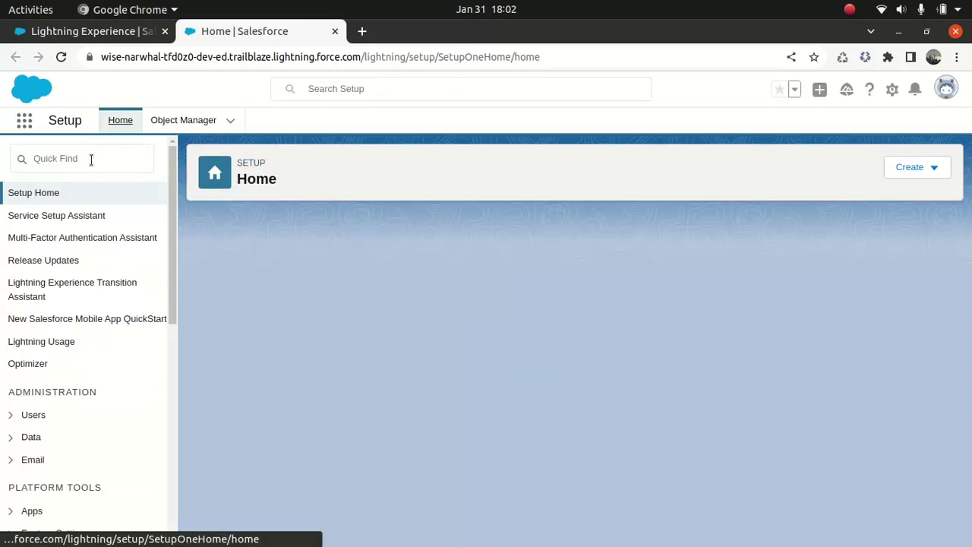
pyautogui.click(91, 159)
pyautogui.write('digit')
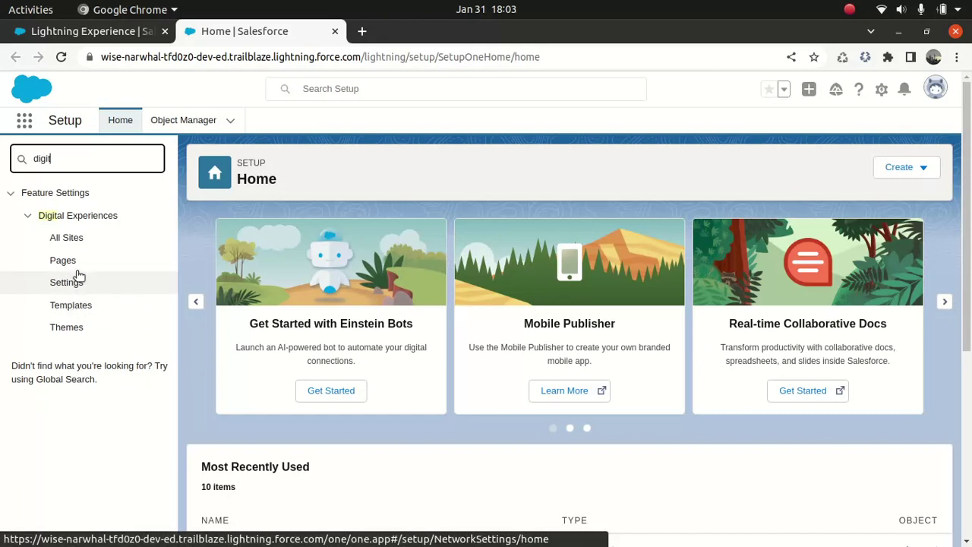
# Turn on 'Allow using standard external profiles for self-registration, user creation, and login' and save
pyautogui.click(72, 286)
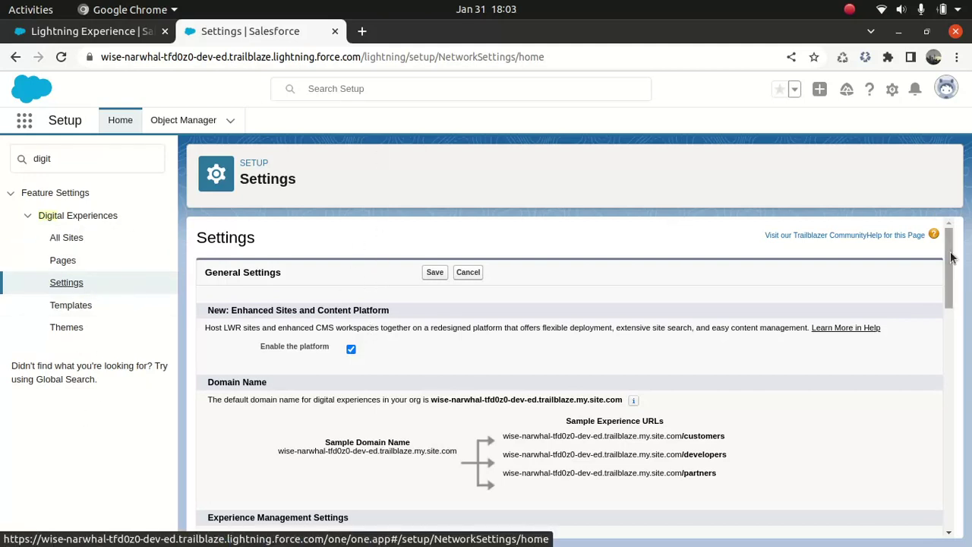
pyautogui.moveTo(951, 250); pyautogui.dragTo(954, 368)
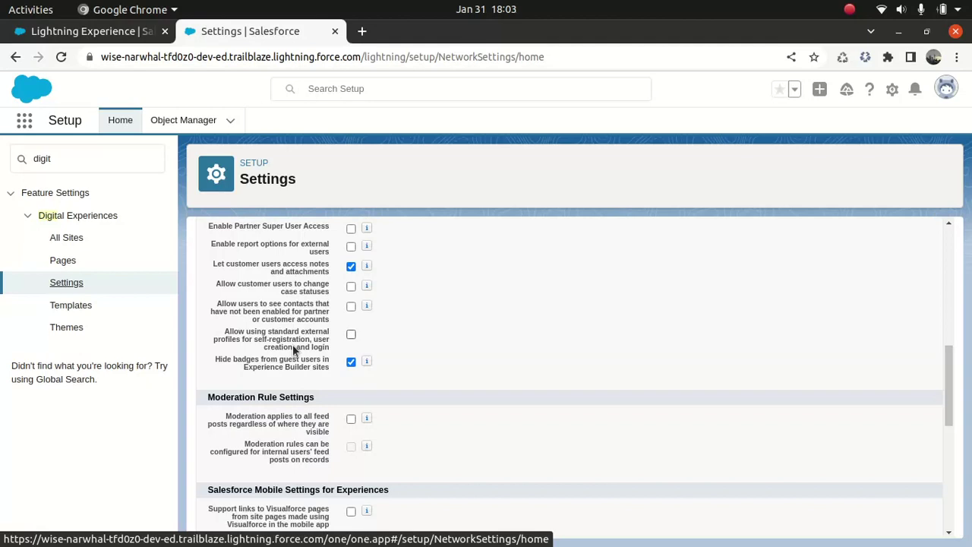
pyautogui.click(351, 335)
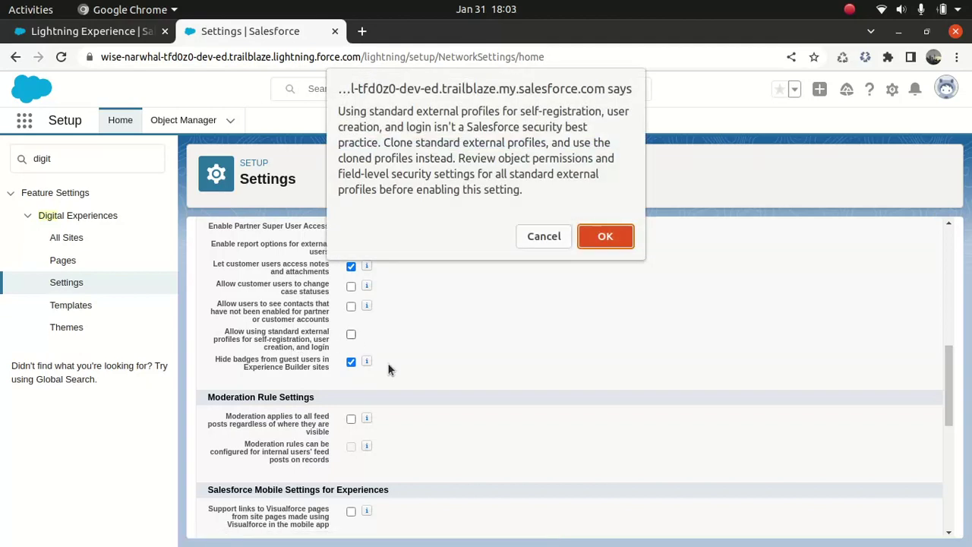
pyautogui.click(605, 235)
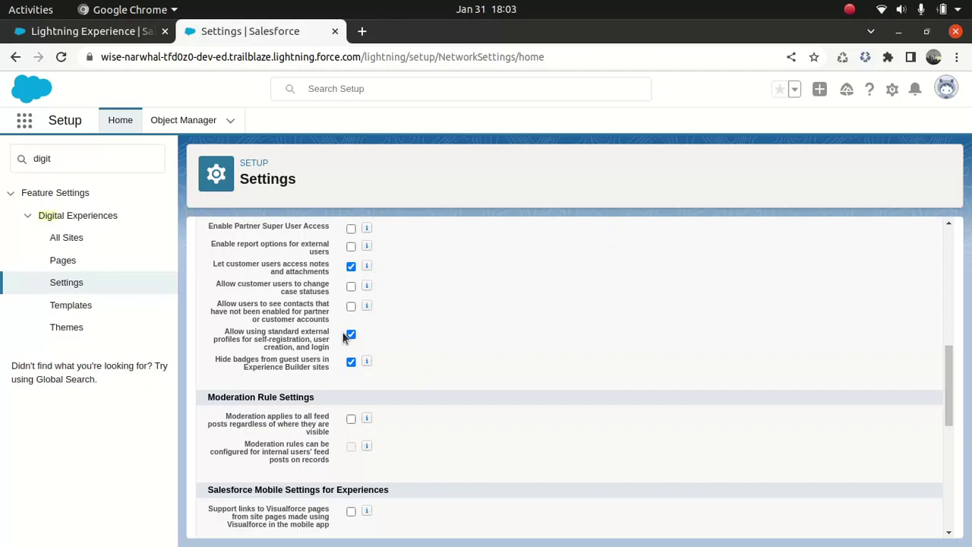
pyautogui.moveTo(954, 378); pyautogui.dragTo(958, 469)
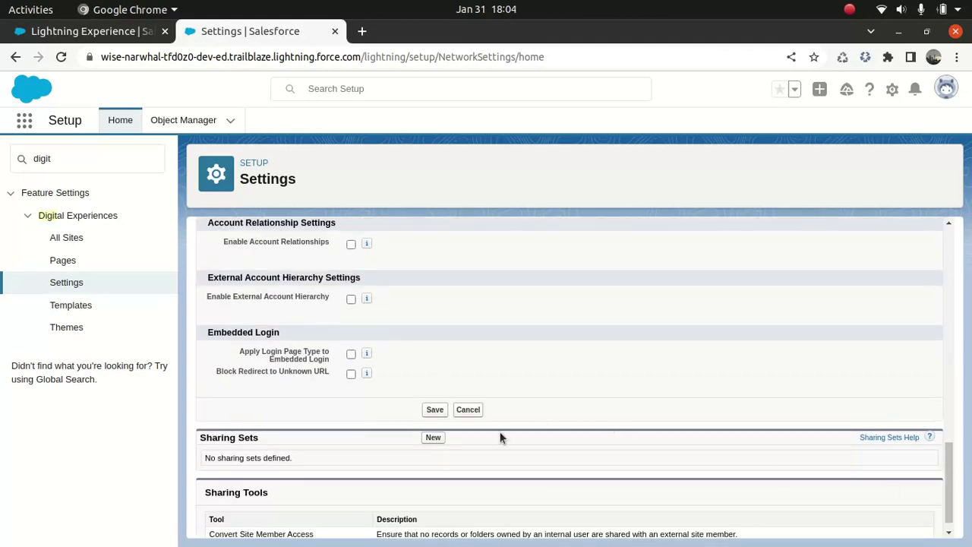
pyautogui.click(431, 410)
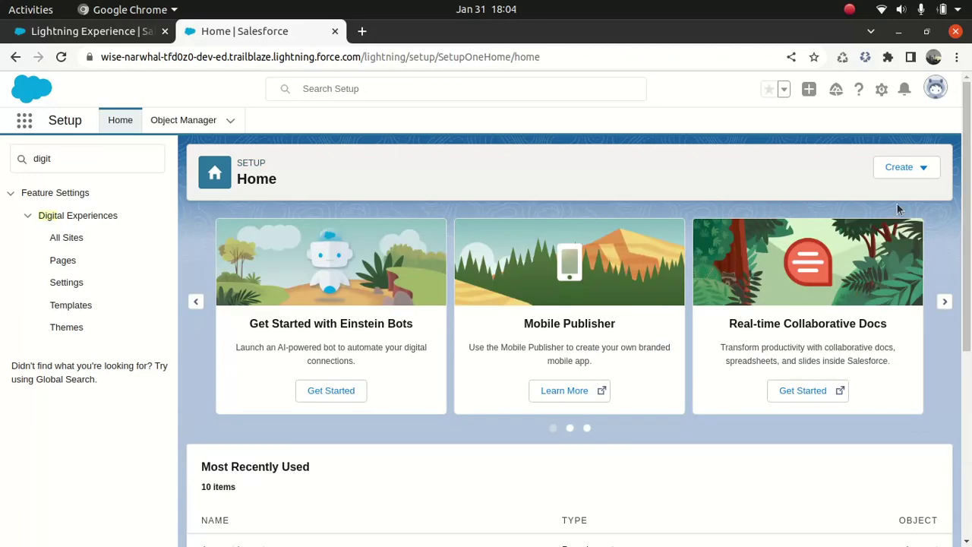
# Set Number of partner roles and Number of customer roles to 2 in Digital Experiences Settings, then save
pyautogui.click(66, 289)
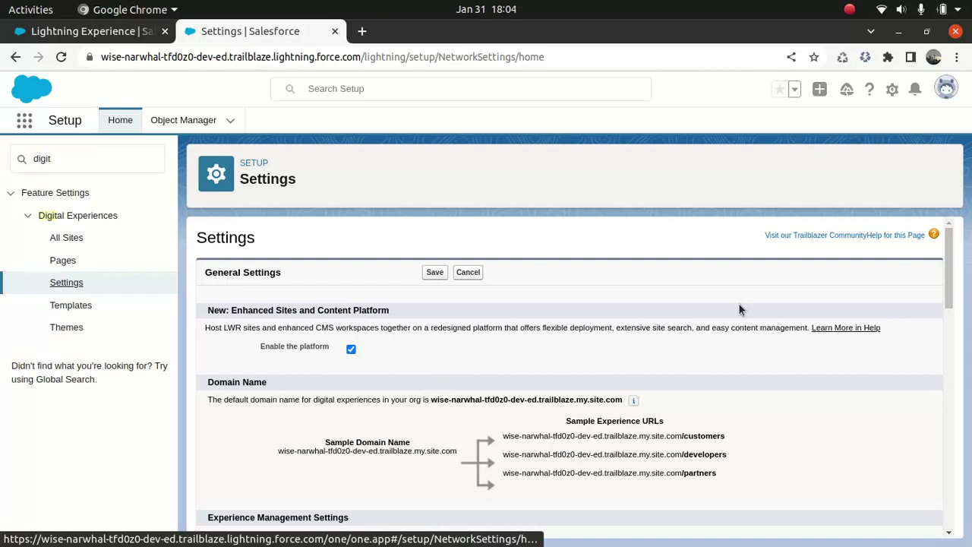
pyautogui.moveTo(948, 258); pyautogui.dragTo(957, 325)
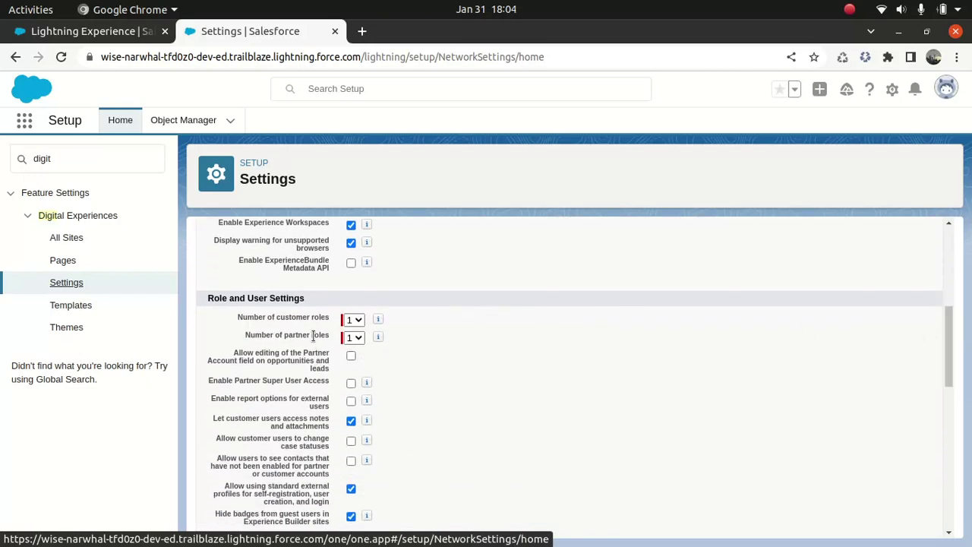
pyautogui.moveTo(379, 338)
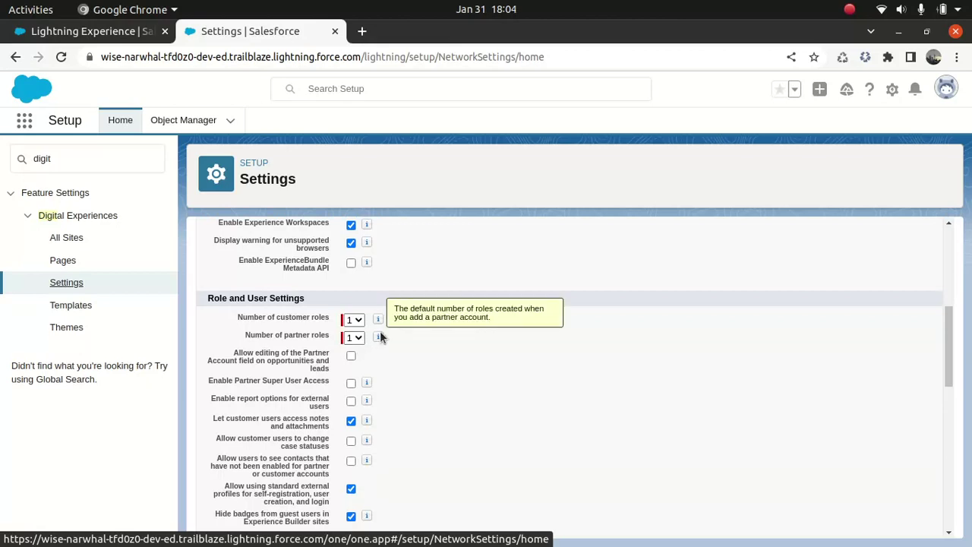
pyautogui.click(354, 337)
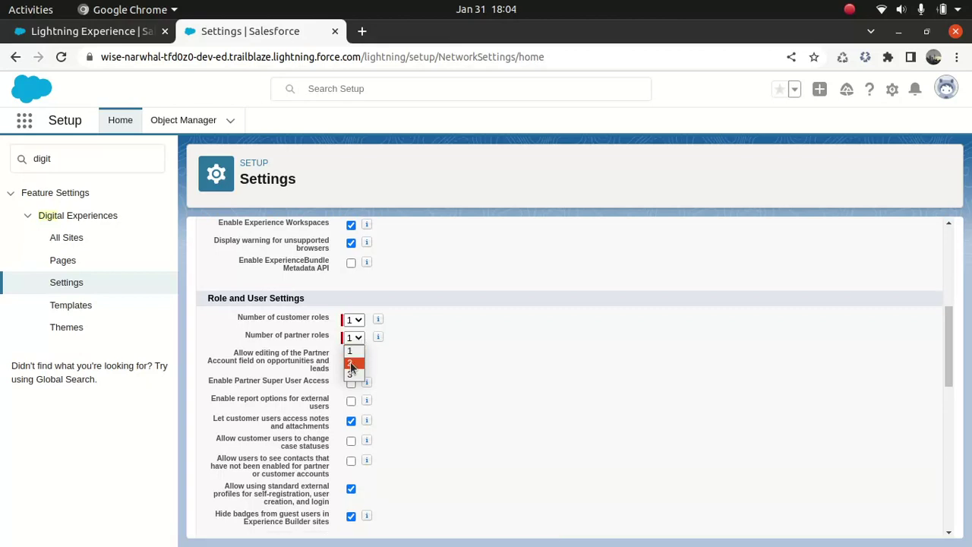
pyautogui.click(350, 361)
pyautogui.click(357, 320)
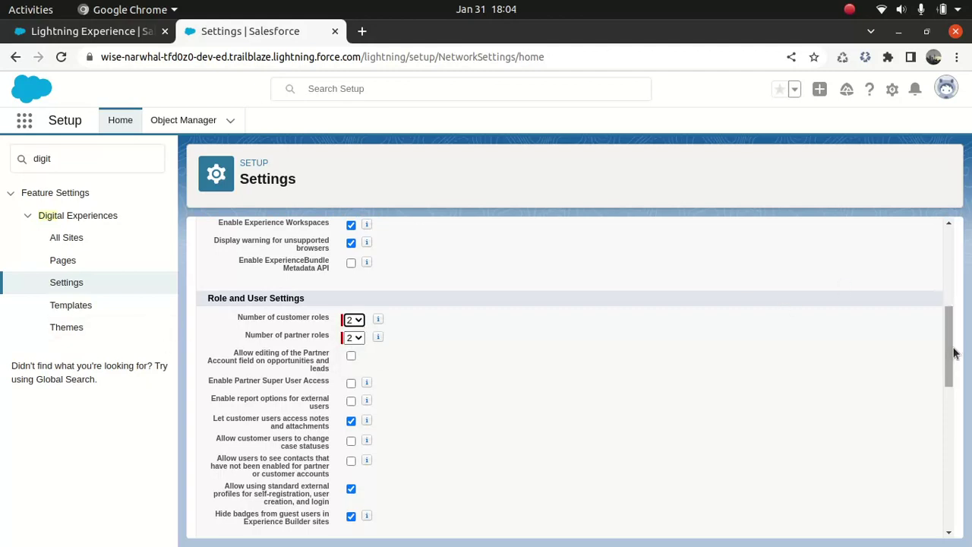
pyautogui.moveTo(952, 348); pyautogui.dragTo(954, 163)
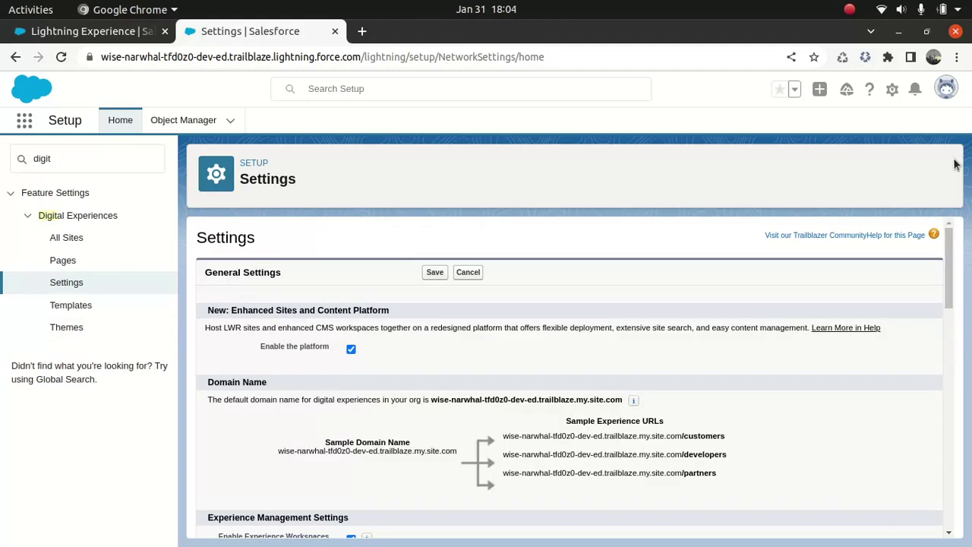
pyautogui.click(433, 274)
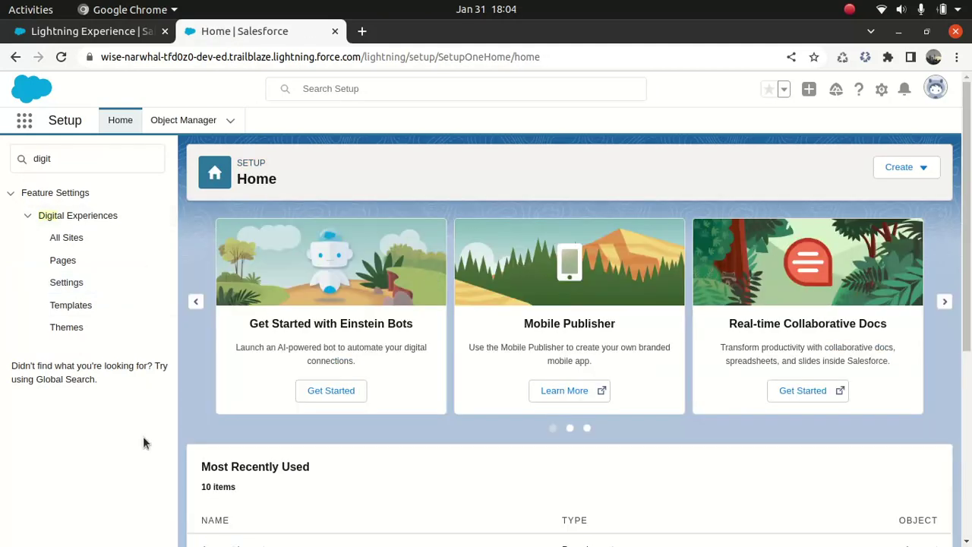
# From the empty All Sites list, start a new site to reach the template chooser
pyautogui.click(66, 239)
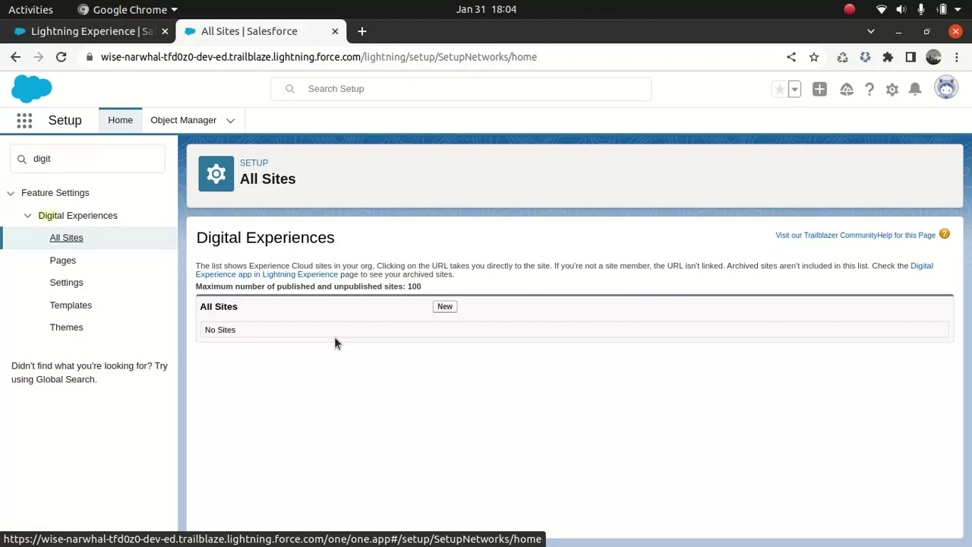
pyautogui.click(444, 307)
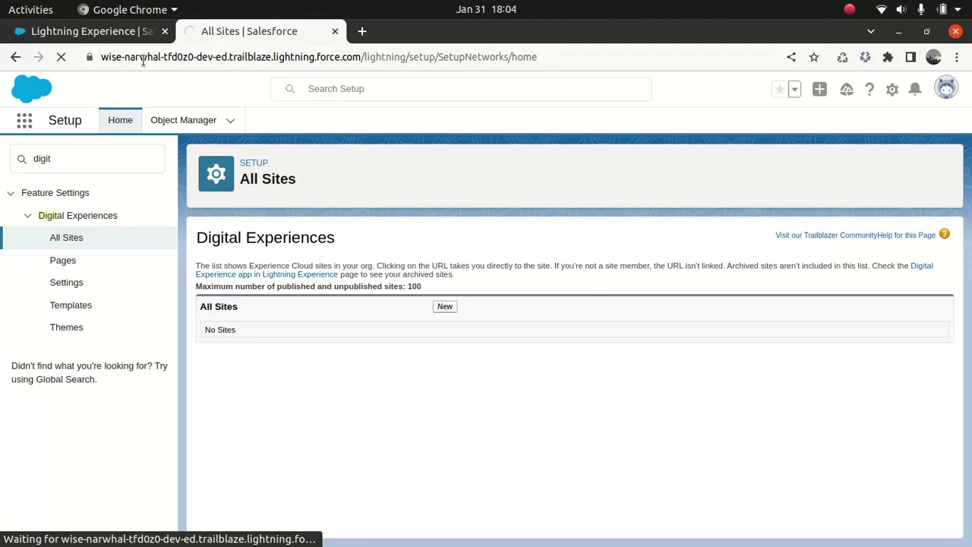
pyautogui.click(119, 34)
pyautogui.click(243, 30)
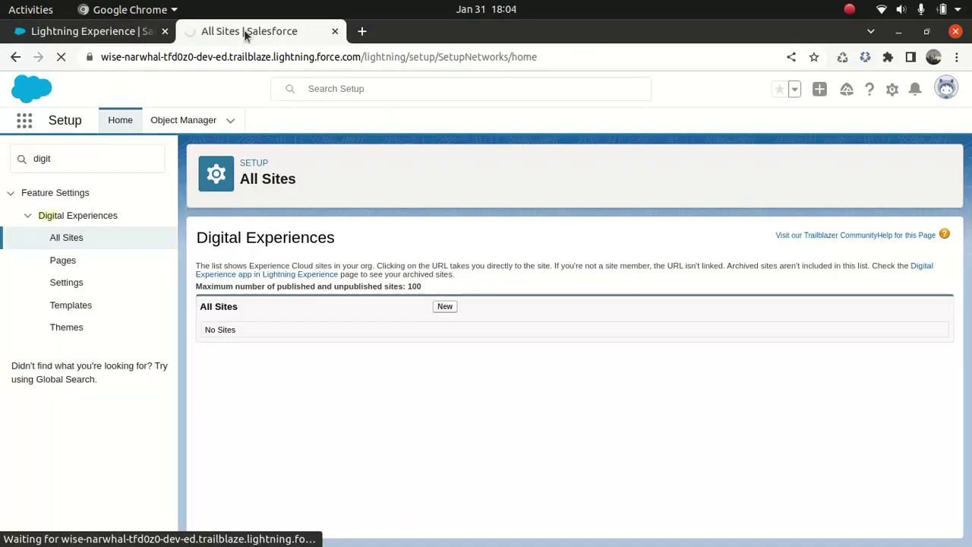
# Choose the Partner Central template and get started with it
pyautogui.click(445, 307)
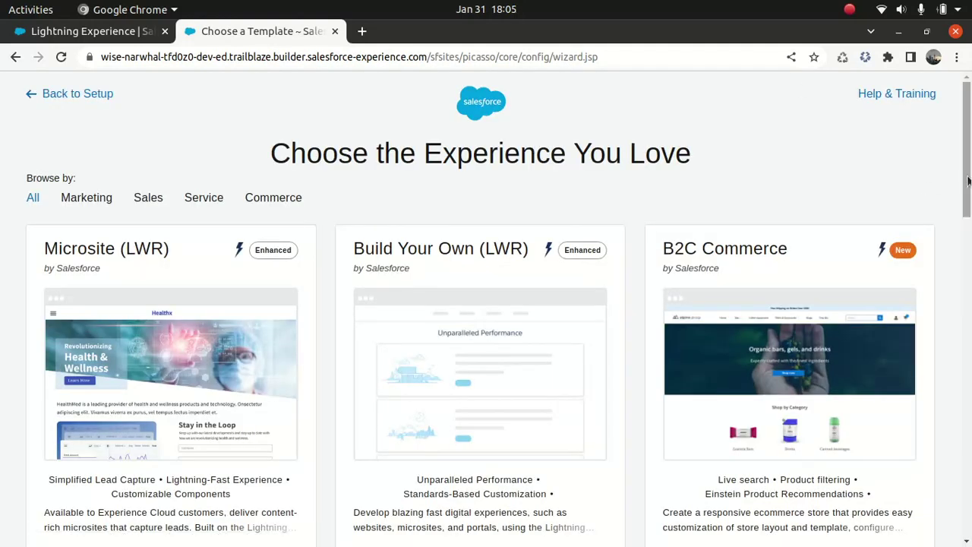
pyautogui.scroll(-5, 403, 272)
pyautogui.scroll(-5, 541, 265)
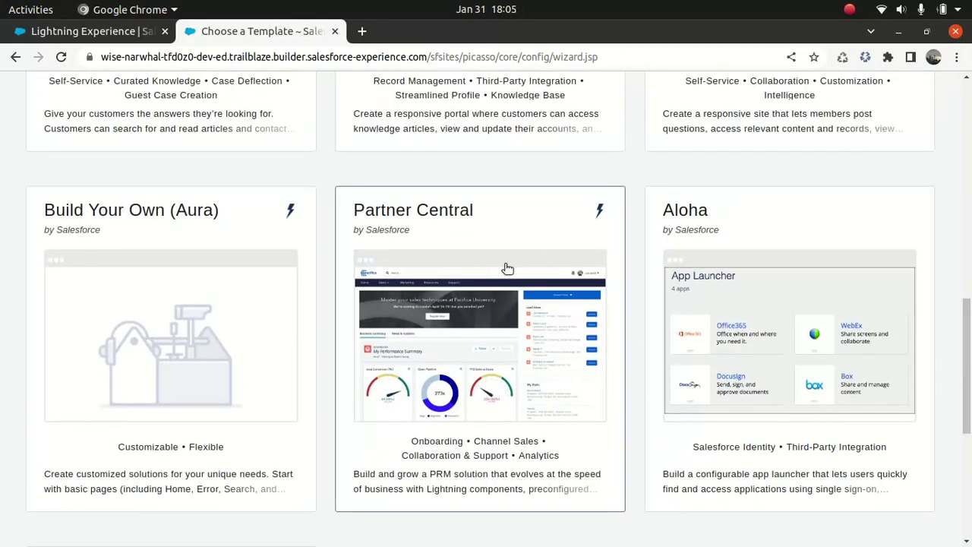
pyautogui.click(504, 264)
pyautogui.click(614, 246)
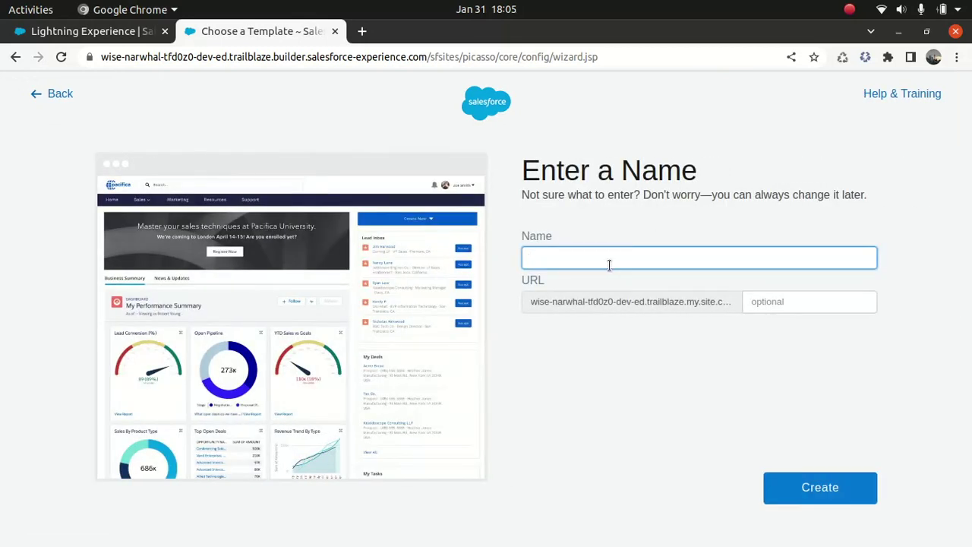
# Name the site 'Partner Portal', copying the name into the URL suffix field
pyautogui.write('Partner Profile')
pyautogui.moveTo(609, 264); pyautogui.dragTo(512, 271)
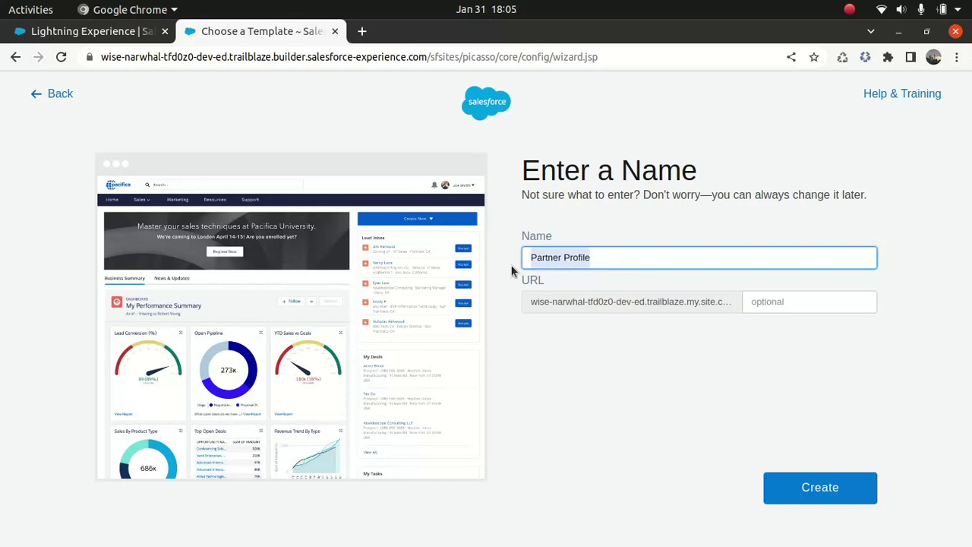
pyautogui.hotkey('ctrl', 'c')
pyautogui.click(774, 301)
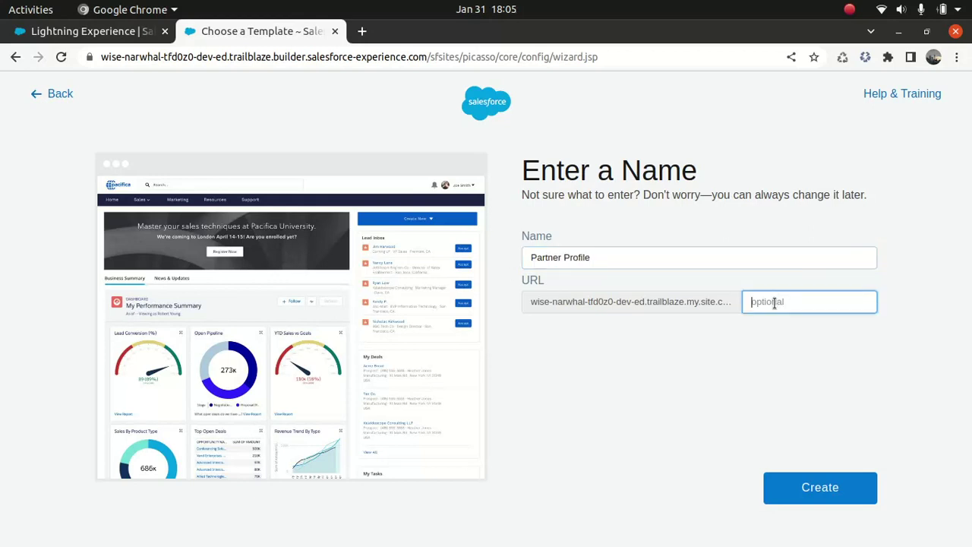
pyautogui.hotkey('ctrl', 'v')
pyautogui.doubleClick(572, 258)
pyautogui.write('Portal')
# Correct the URL suffix to 'PartnerPortal' and create the site
pyautogui.doubleClick(579, 258)
pyautogui.doubleClick(788, 304)
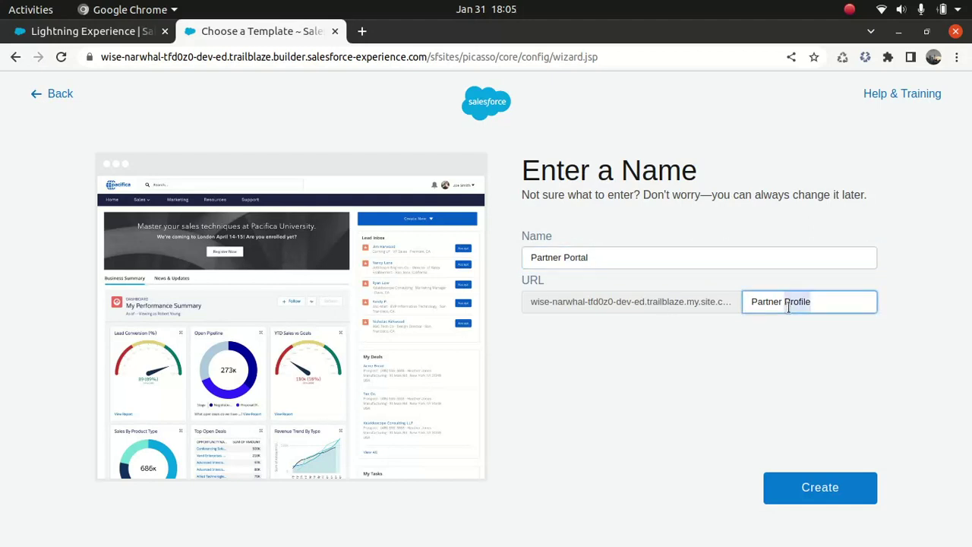
pyautogui.write('Portal')
pyautogui.click(788, 308)
pyautogui.press('BackSpace')
pyautogui.write('-')
pyautogui.press('BackSpace')
pyautogui.press('BackSpace')
pyautogui.write('r')
pyautogui.click(838, 489)
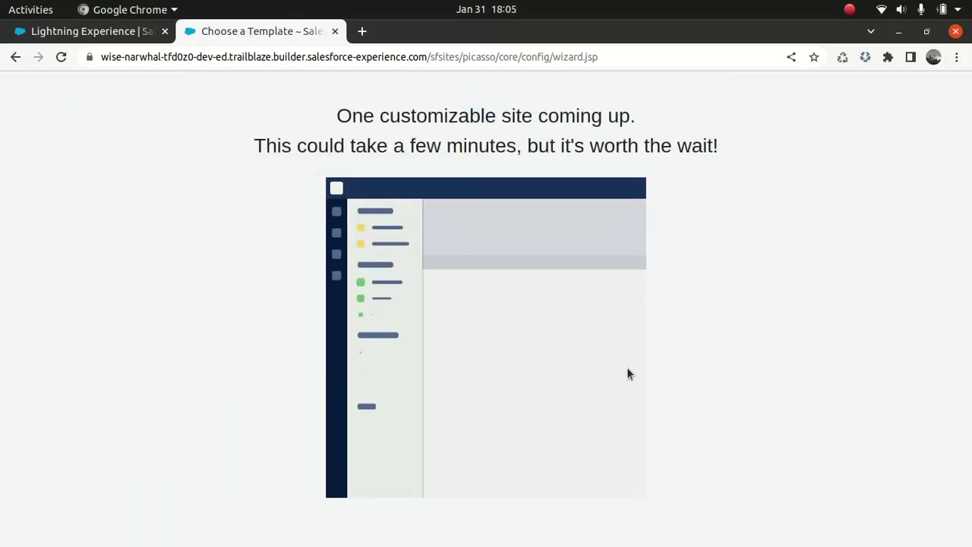
# Open Accounts by searching 'acc' in the App Launcher
pyautogui.click(144, 31)
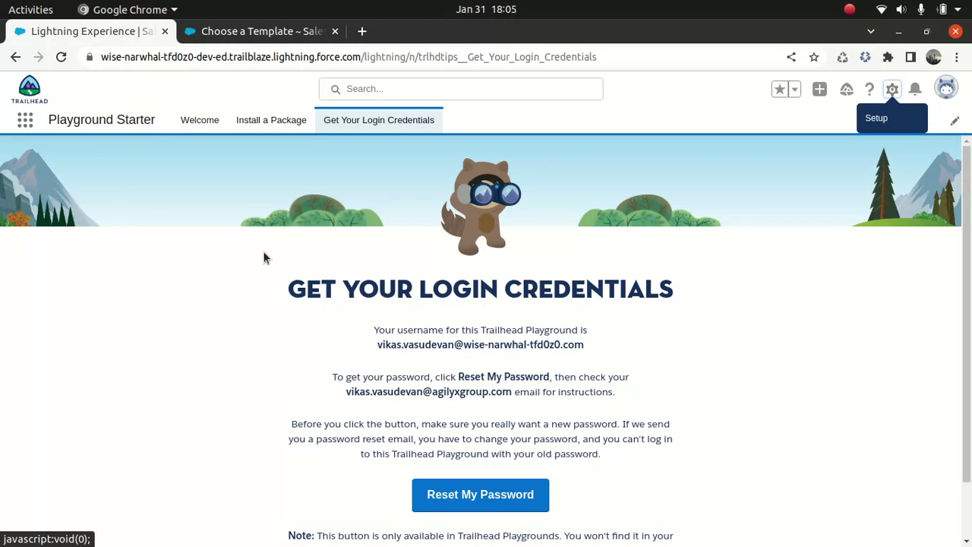
pyautogui.click(26, 122)
pyautogui.write('a')
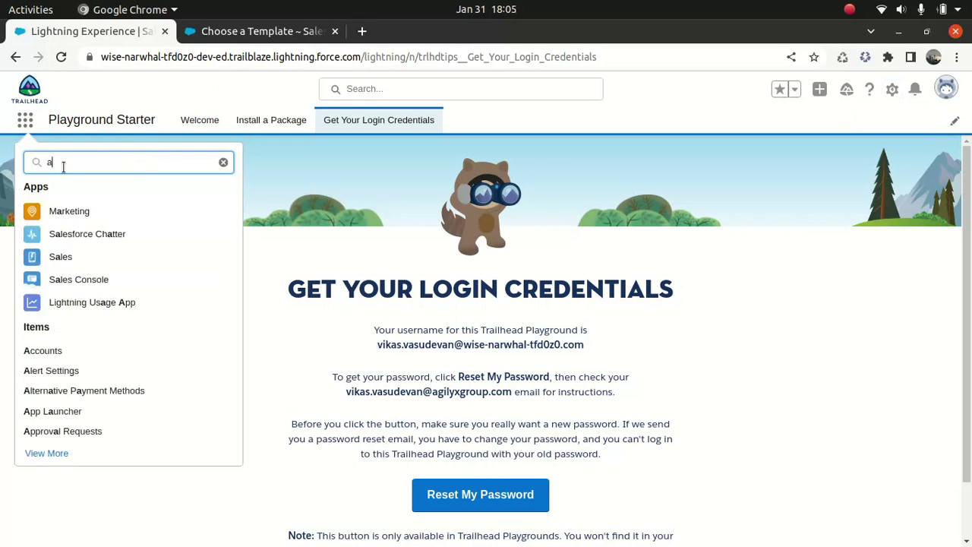
pyautogui.write('cc')
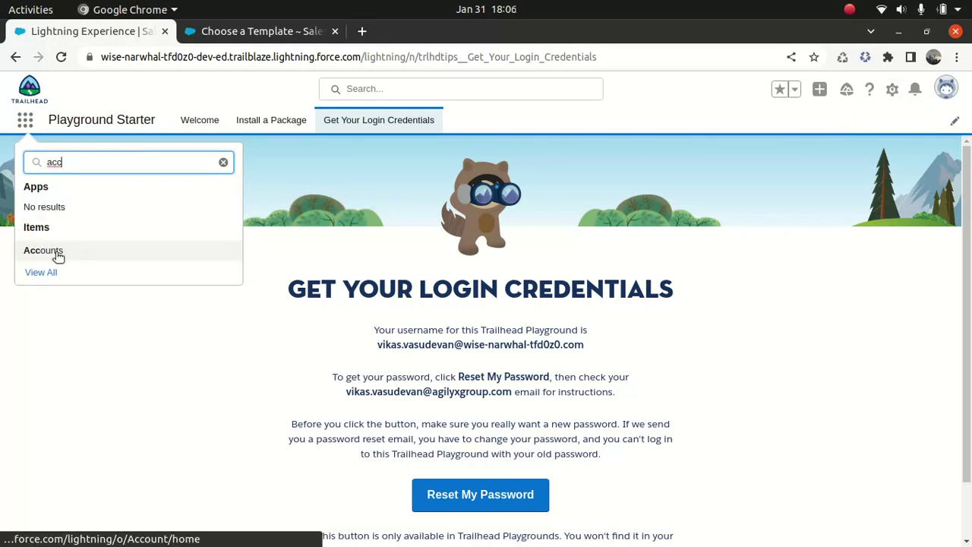
pyautogui.click(58, 251)
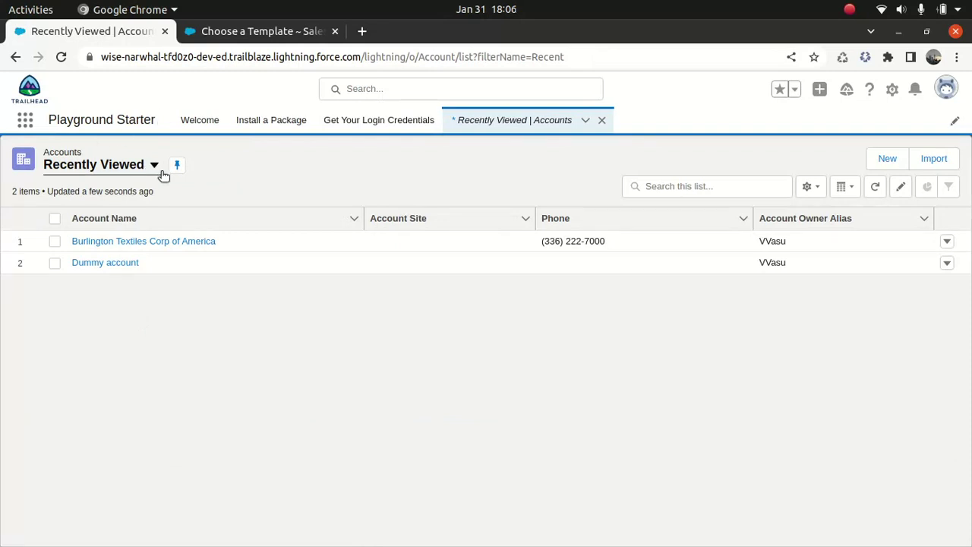
# Switch to All Accounts and open Burlington Textiles Corp of America
pyautogui.click(156, 167)
pyautogui.click(107, 216)
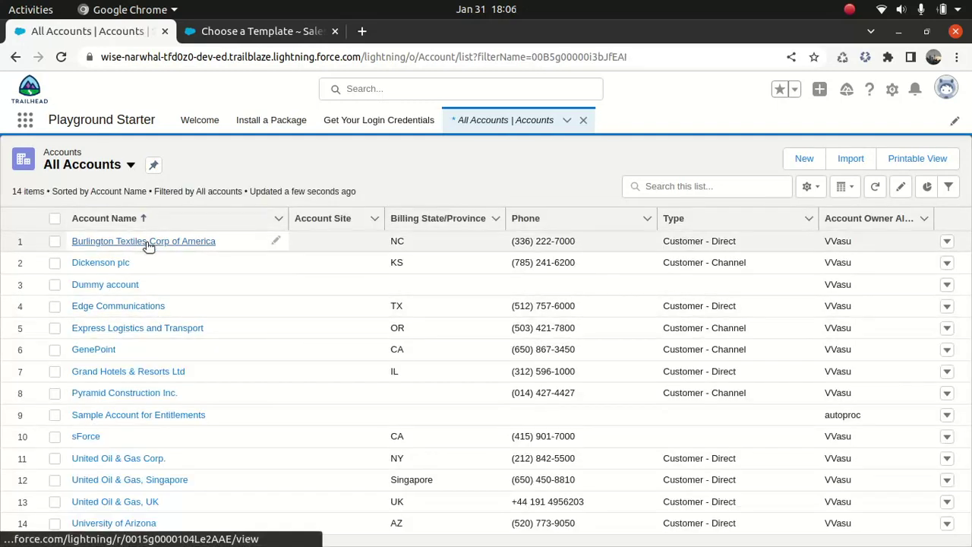
pyautogui.click(149, 241)
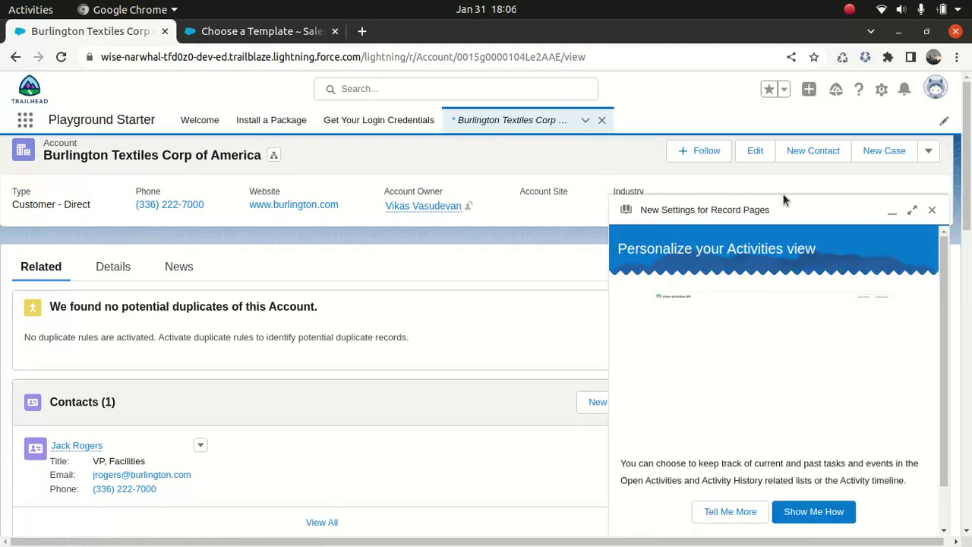
# Enable the account as a partner, confirm, and open its contact record
pyautogui.click(928, 152)
pyautogui.click(783, 185)
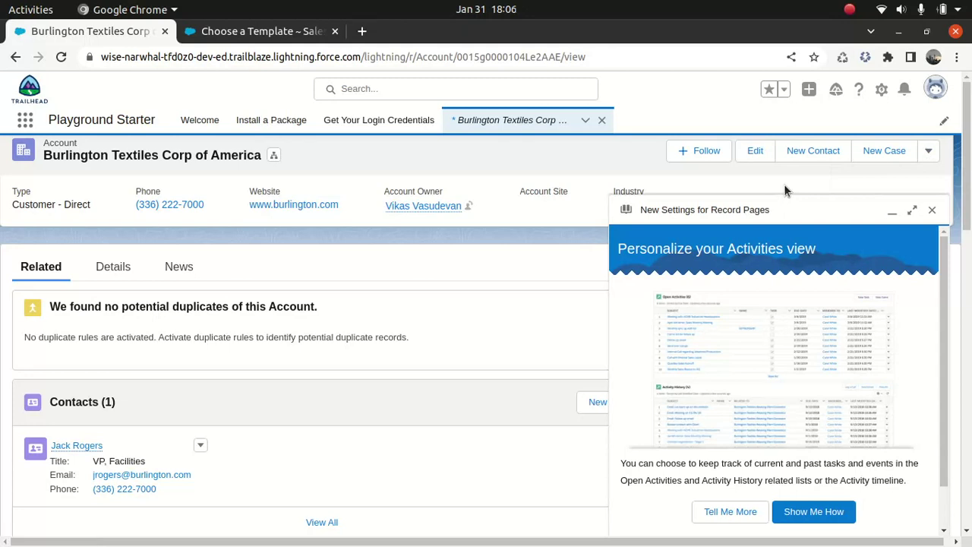
pyautogui.click(932, 211)
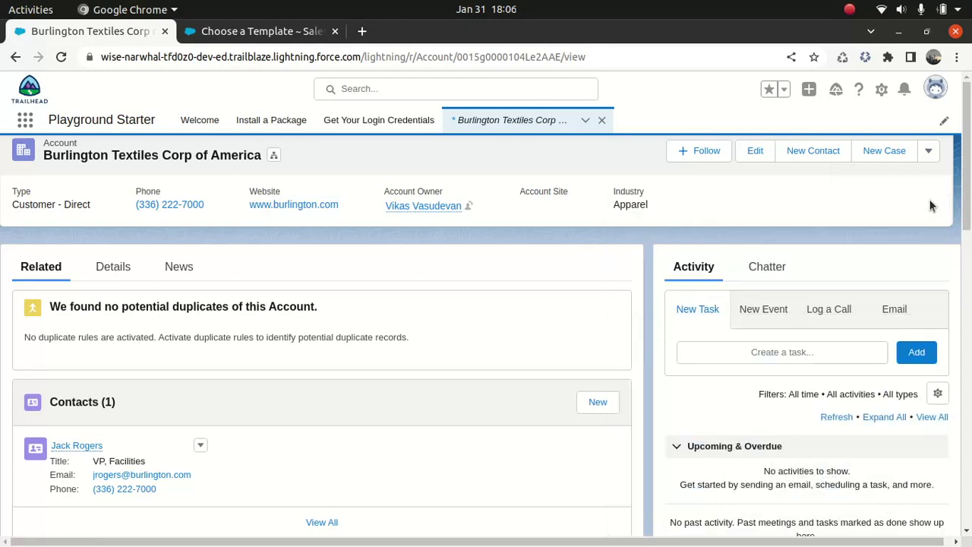
pyautogui.click(929, 152)
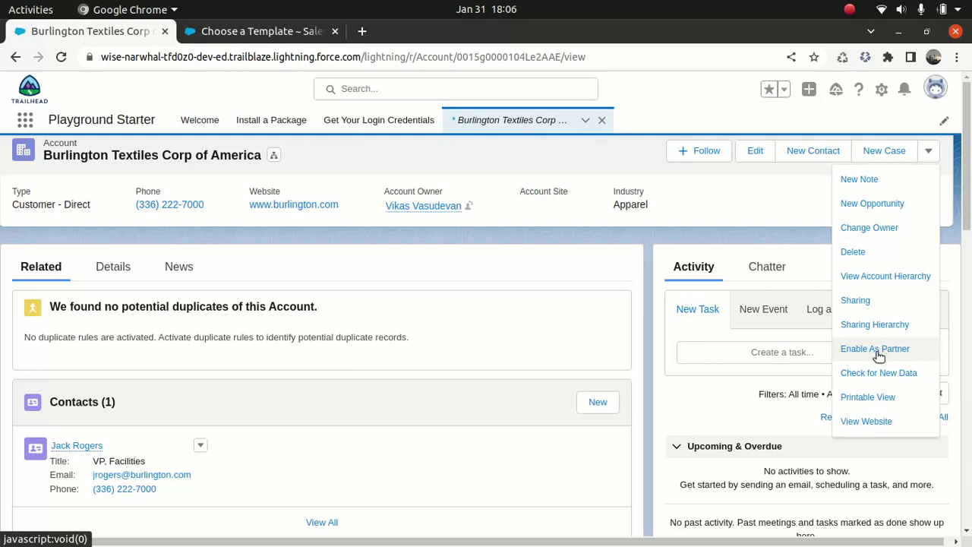
pyautogui.click(878, 351)
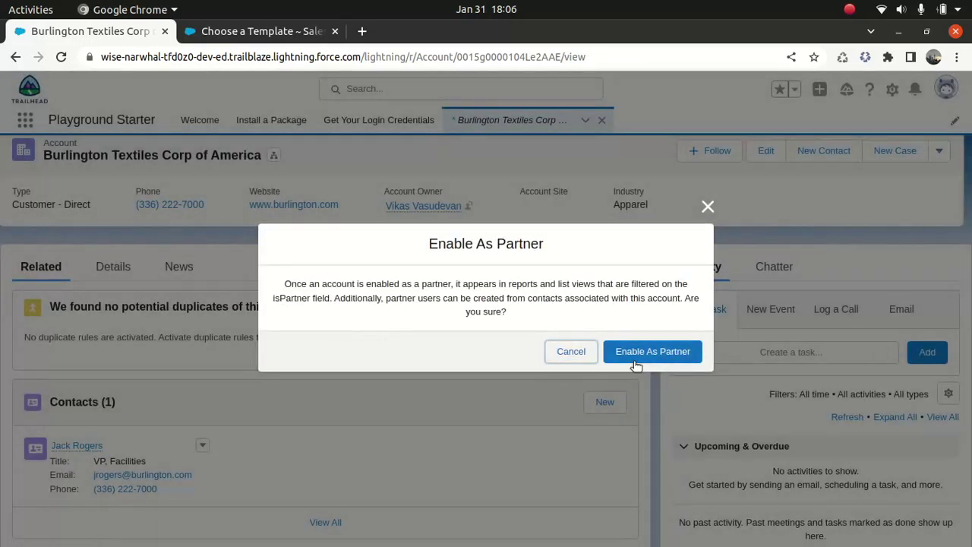
pyautogui.click(637, 354)
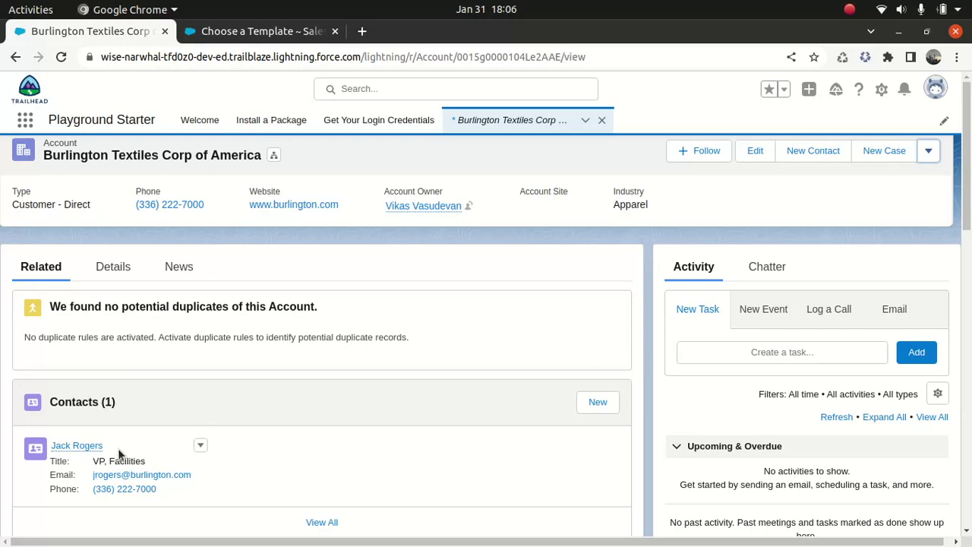
pyautogui.click(79, 446)
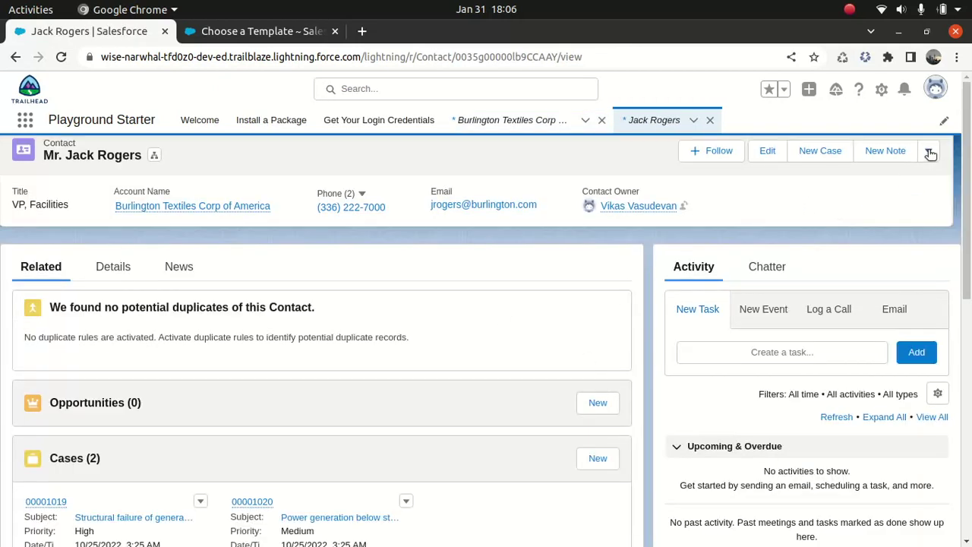
# Start Enable Partner User for the contact, keeping the Gold Partner User profile
pyautogui.click(930, 151)
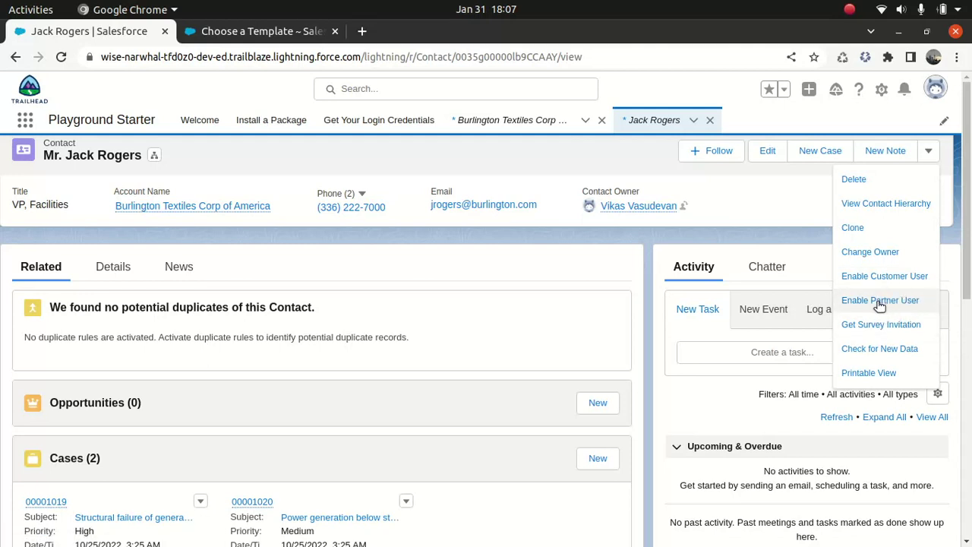
pyautogui.click(880, 301)
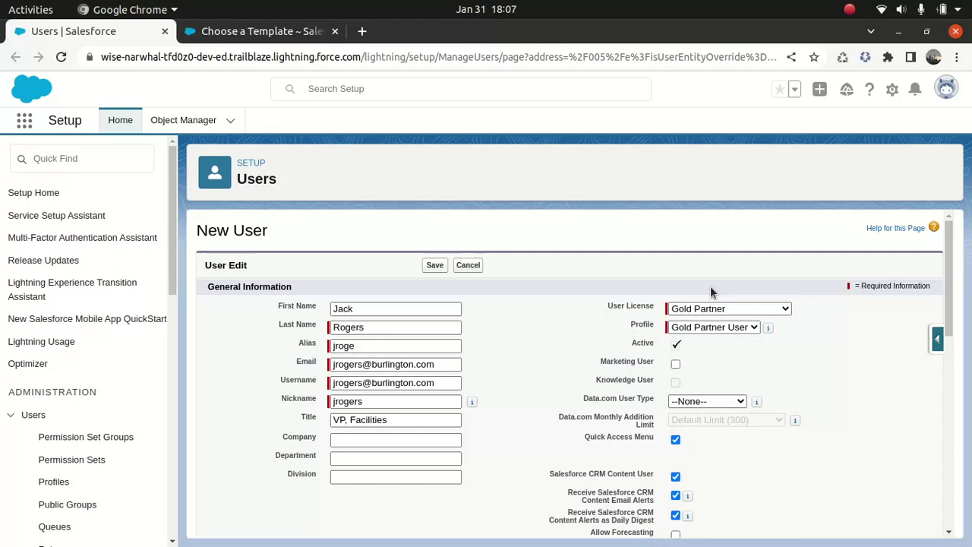
pyautogui.click(753, 326)
pyautogui.click(753, 326)
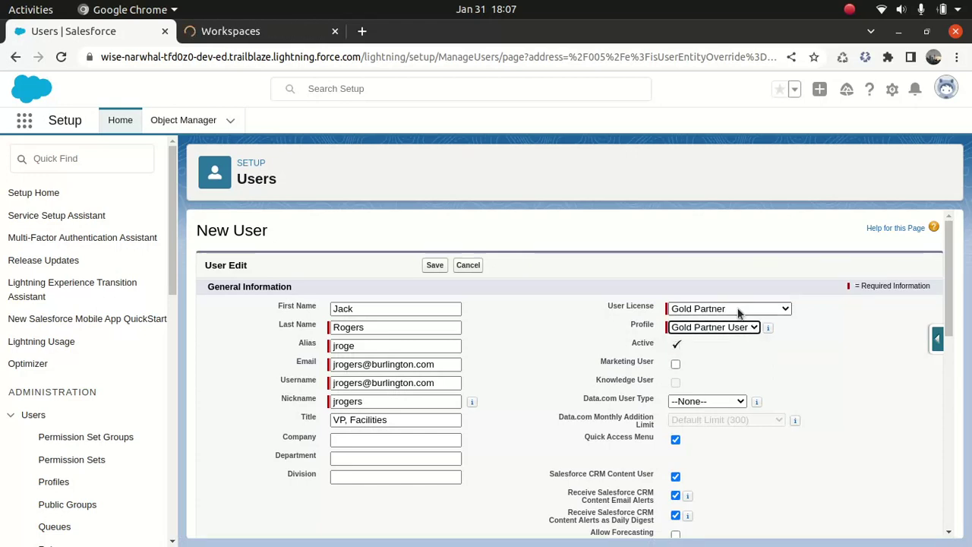
# Replace the contact's e-mail, edit the username, and save the partner user
pyautogui.moveTo(434, 365); pyautogui.dragTo(311, 368)
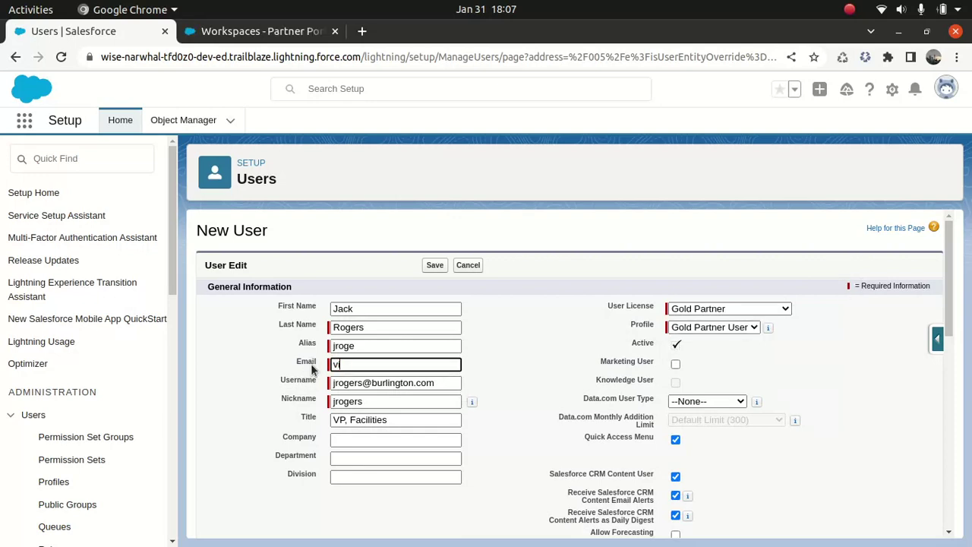
pyautogui.press('Tab')
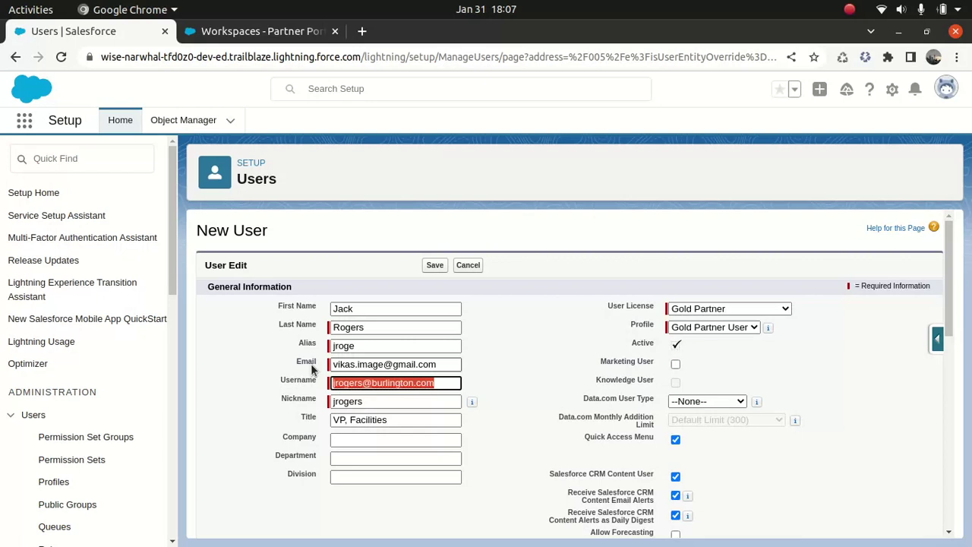
pyautogui.press('End')
pyautogui.press('Left')
pyautogui.press('Left')
pyautogui.press('Left')
pyautogui.press('Left')
pyautogui.press('Left')
pyautogui.press('Left')
pyautogui.press('Left')
pyautogui.press('Left')
pyautogui.press('Left')
pyautogui.press('Left')
pyautogui.press('Left')
pyautogui.write('jamesbond')
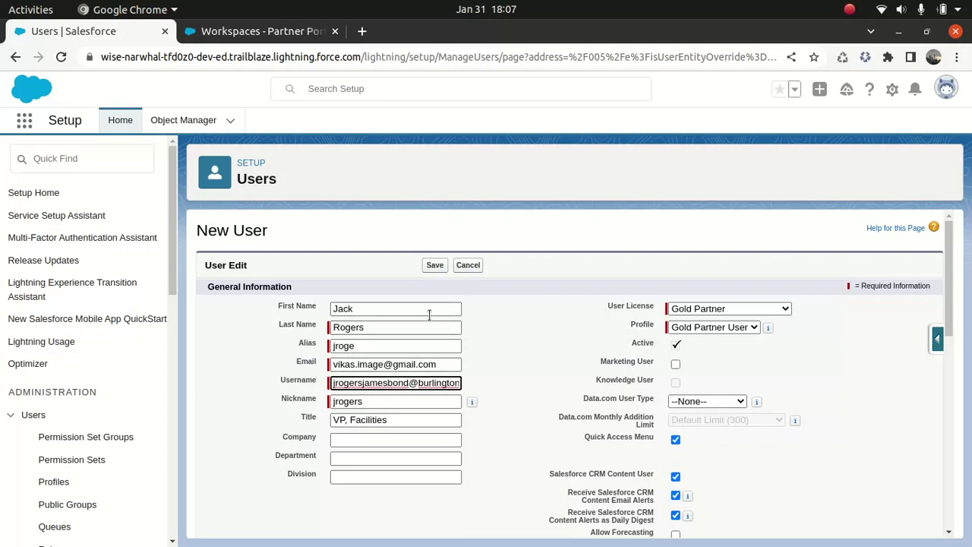
pyautogui.click(435, 266)
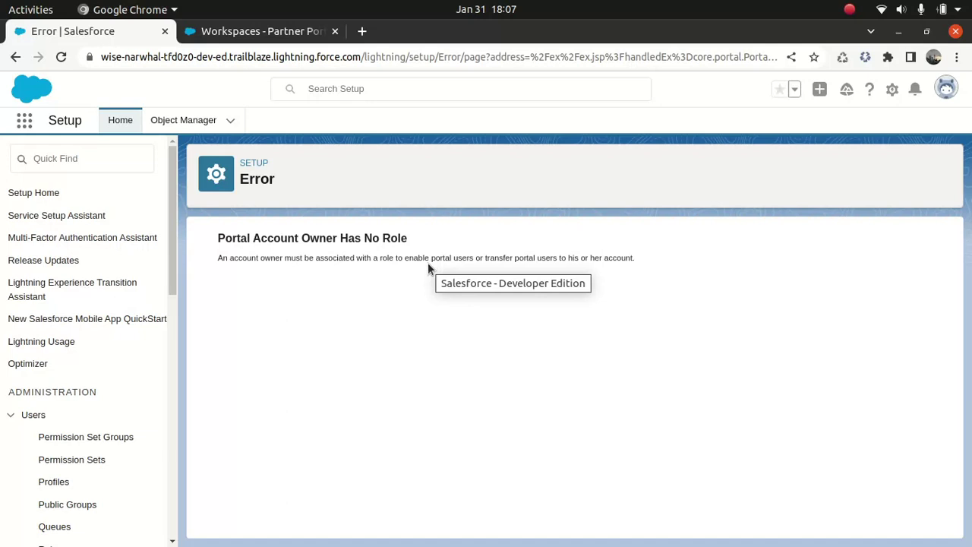
# Open the signed-in administrator's User Detail page from the avatar's profile link
pyautogui.click(947, 89)
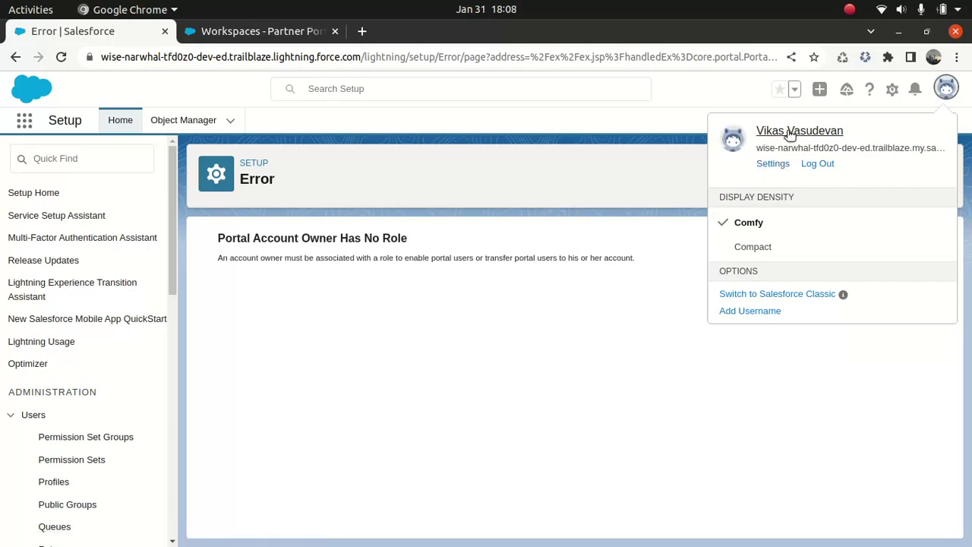
pyautogui.click(789, 134)
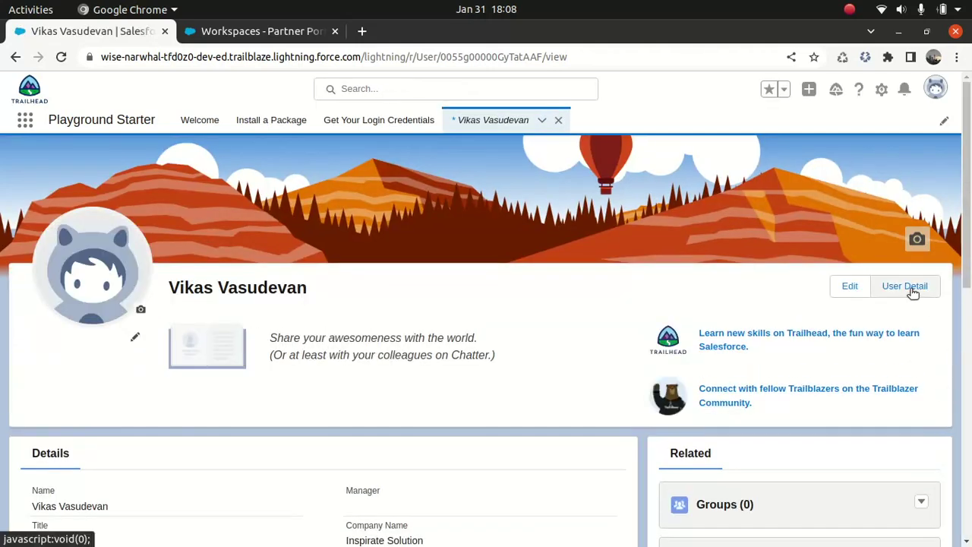
pyautogui.click(909, 287)
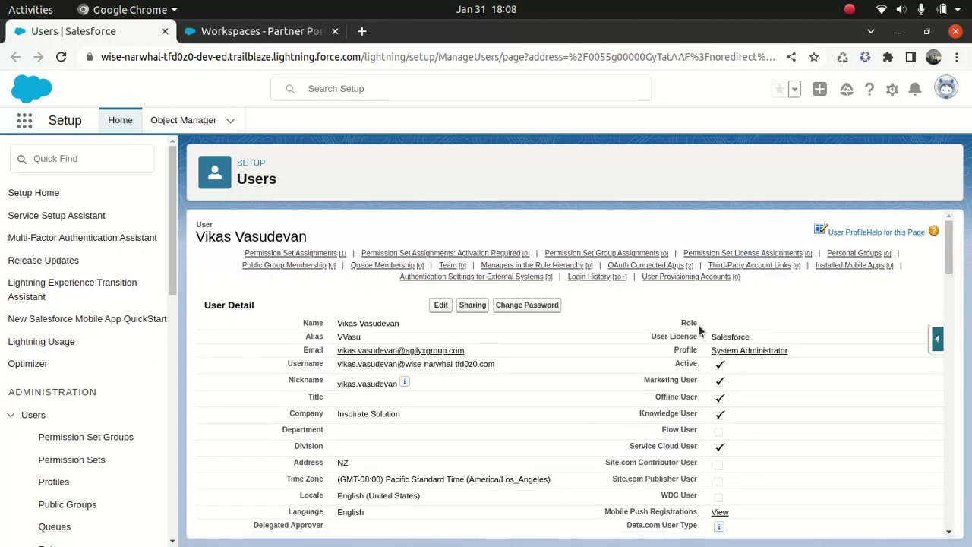
# Assign the CFO role on the administrator's user record, save, and go back
pyautogui.click(441, 306)
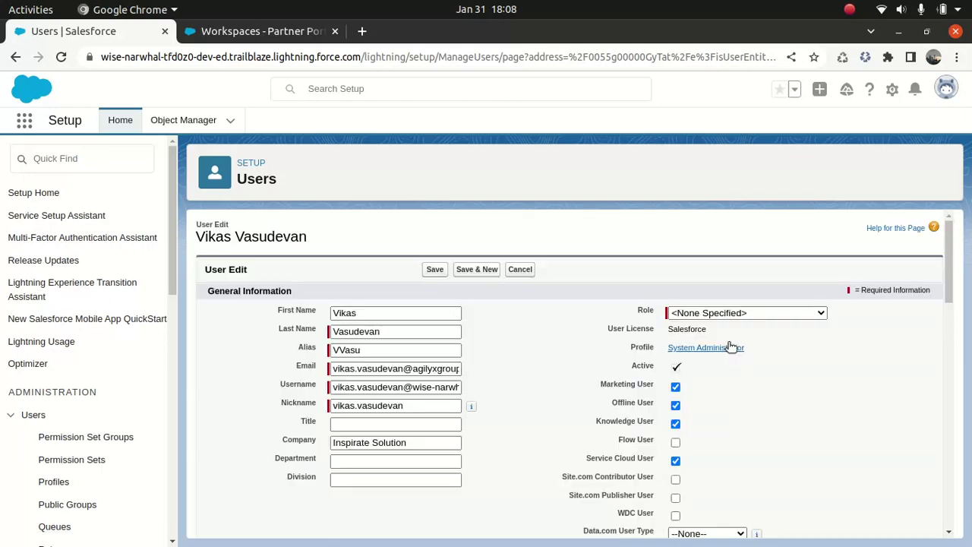
pyautogui.click(728, 314)
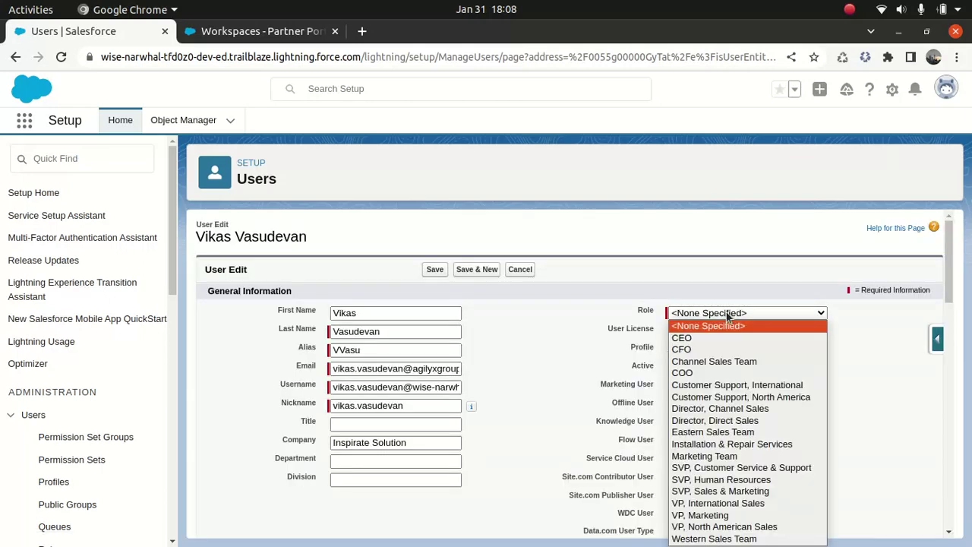
pyautogui.click(704, 349)
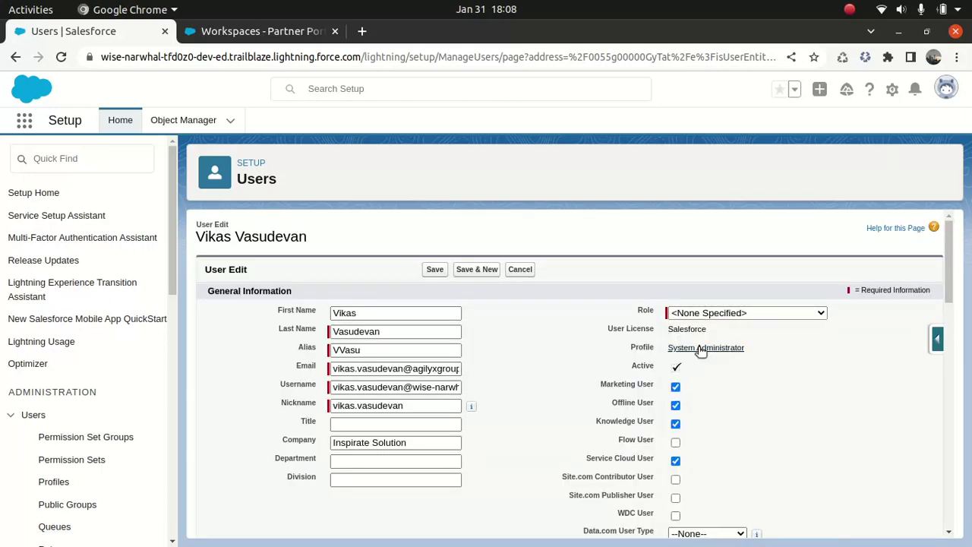
pyautogui.click(434, 270)
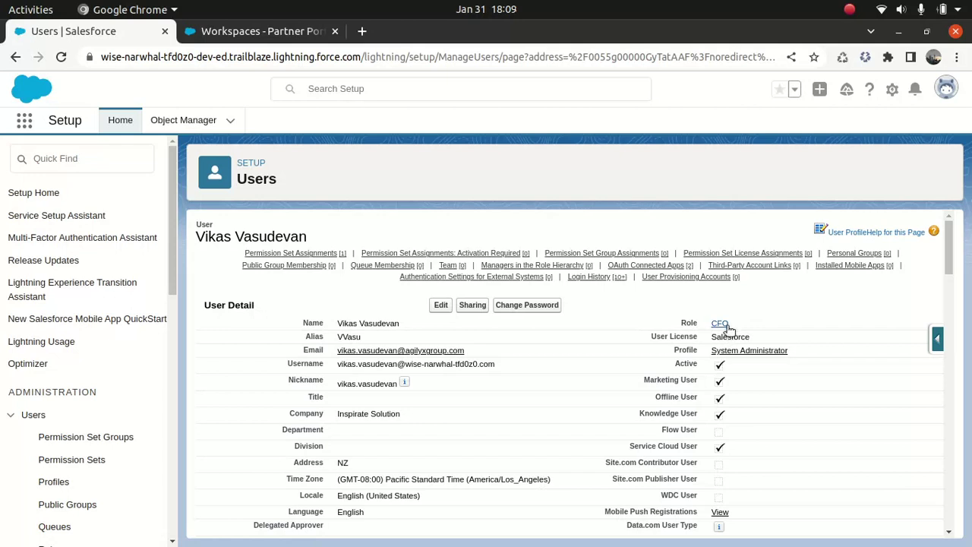
pyautogui.click(16, 61)
# Go back through previous pages to retry creating the partner user
pyautogui.click(16, 59)
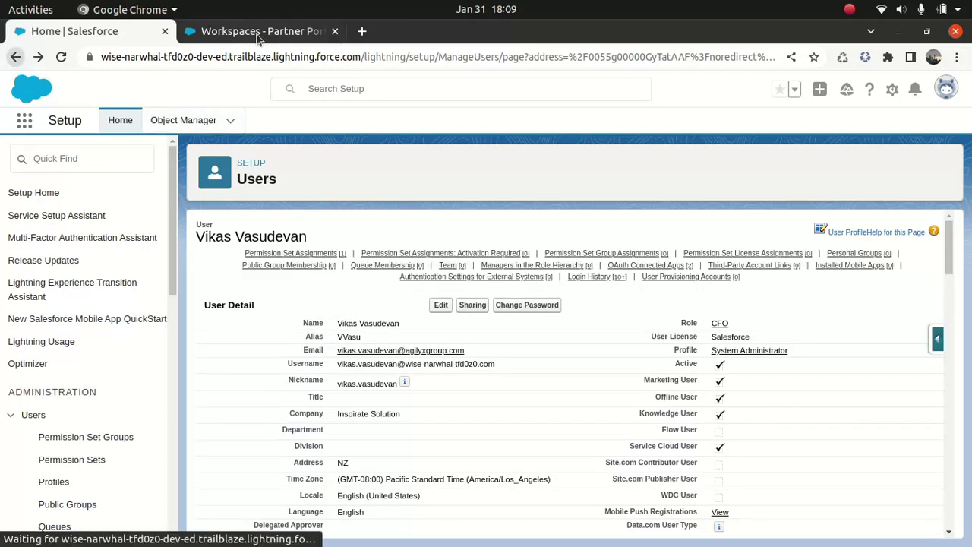
pyautogui.click(17, 61)
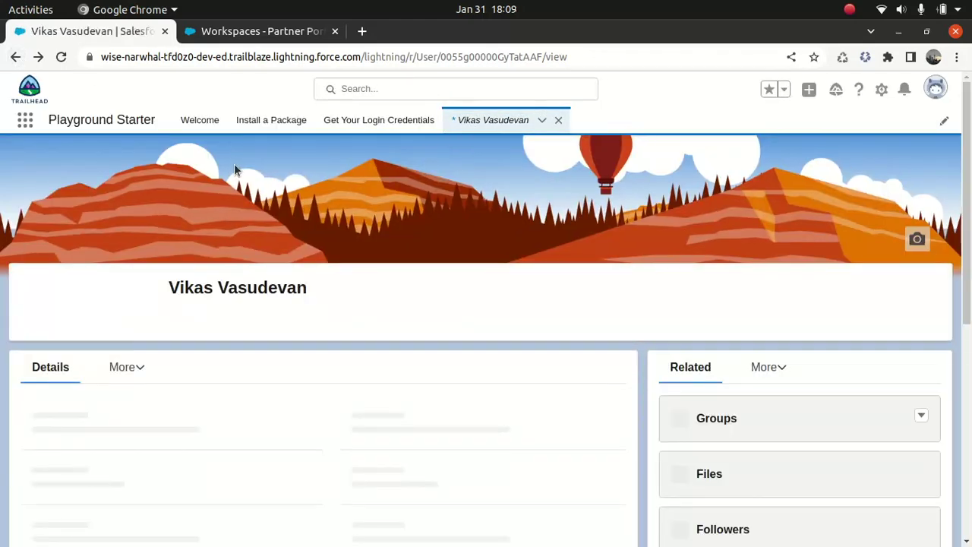
pyautogui.click(14, 59)
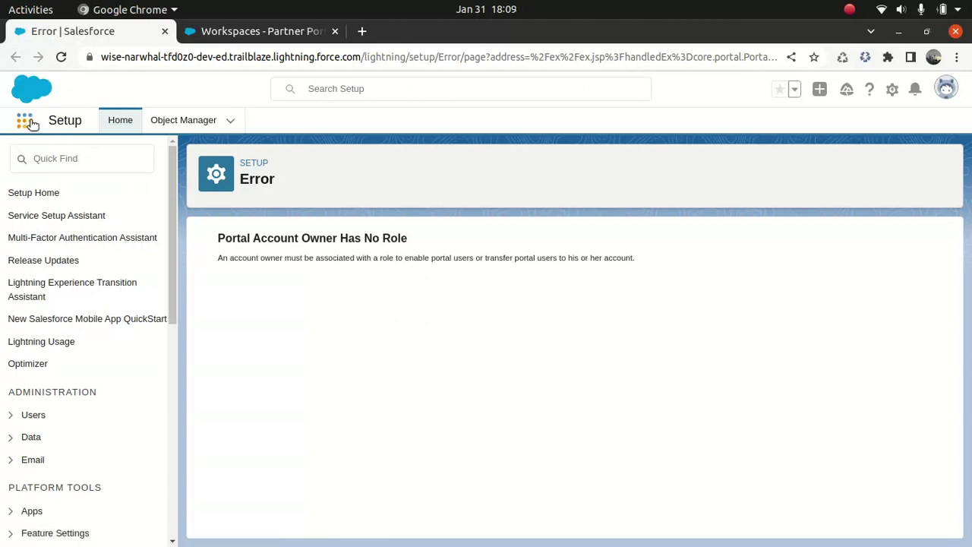
# Open the Burlington Textiles Corp of America account's contact and its more-actions menu
pyautogui.click(29, 122)
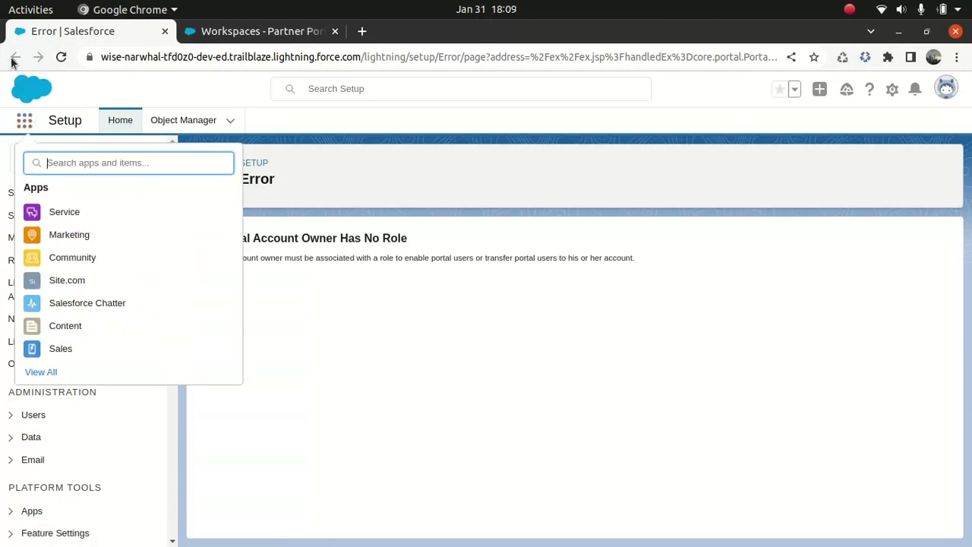
pyautogui.write('acc')
pyautogui.click(52, 270)
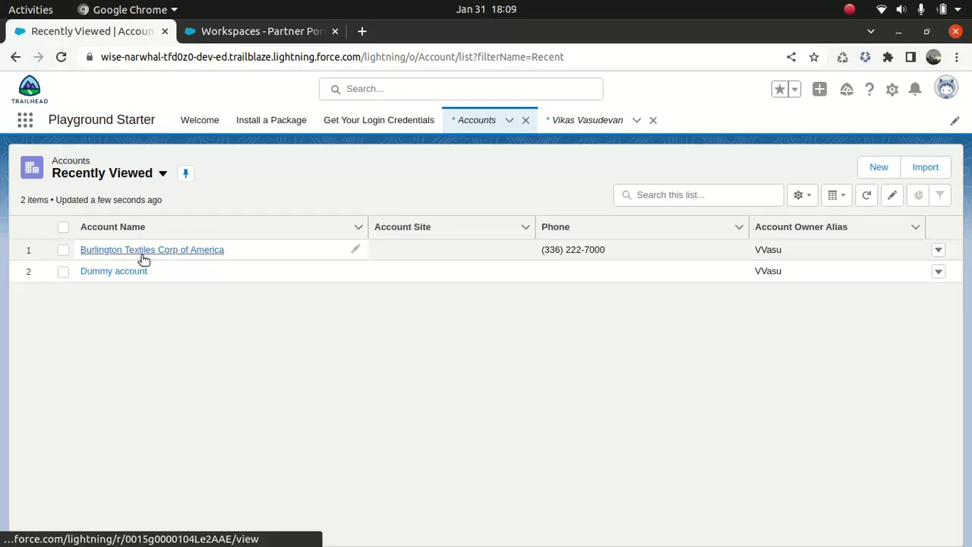
pyautogui.click(135, 253)
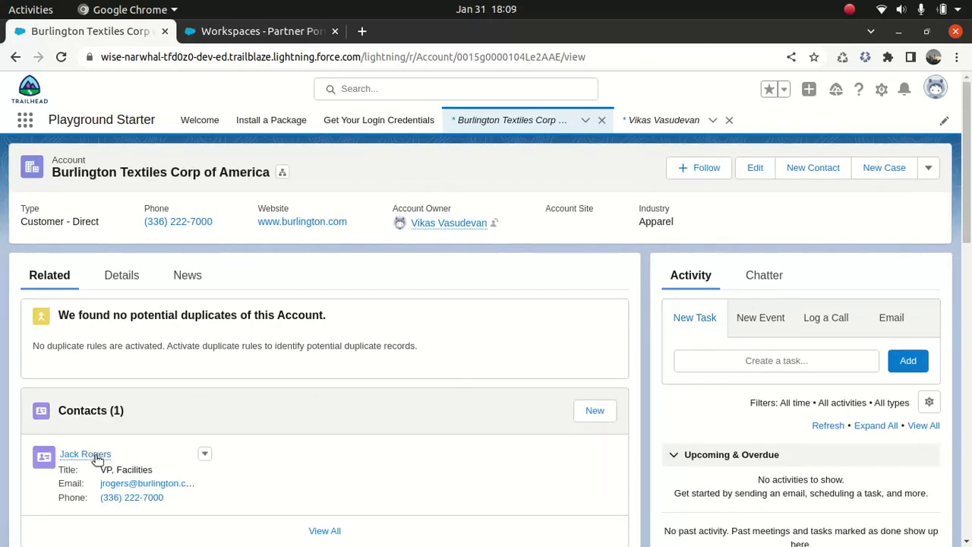
pyautogui.click(94, 454)
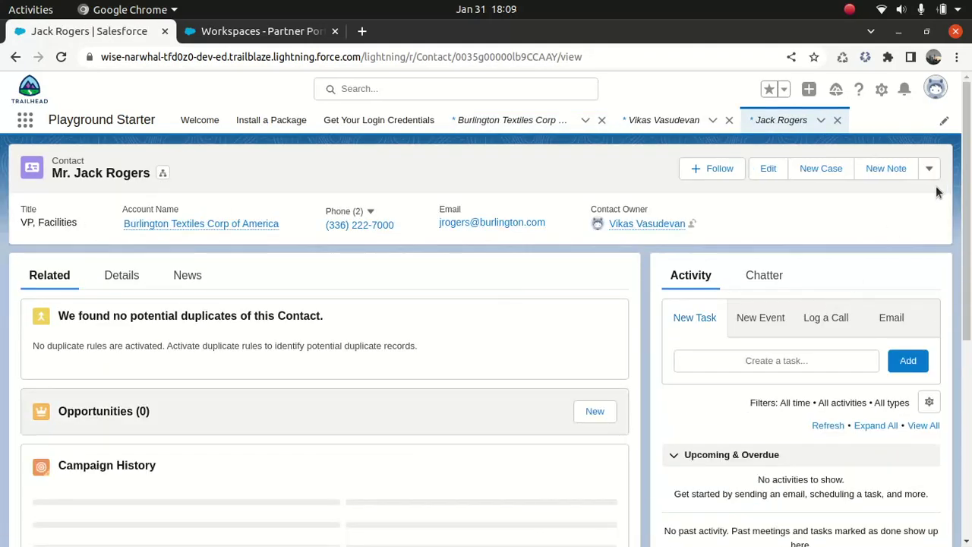
pyautogui.click(931, 169)
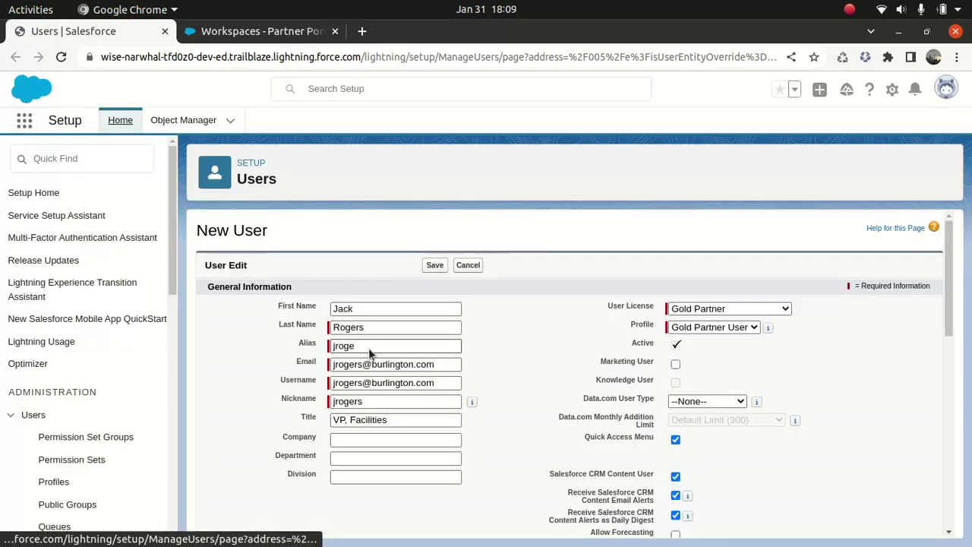
# Replace the email with a different suggested address and edit the username to be unique
pyautogui.moveTo(455, 365); pyautogui.dragTo(267, 372)
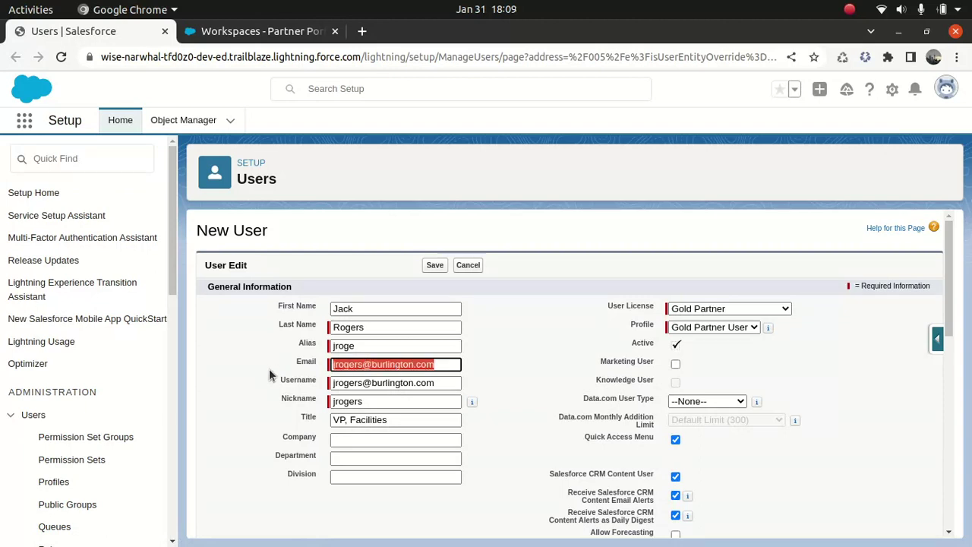
pyautogui.write('vikas')
pyautogui.press('Down')
pyautogui.press('Tab')
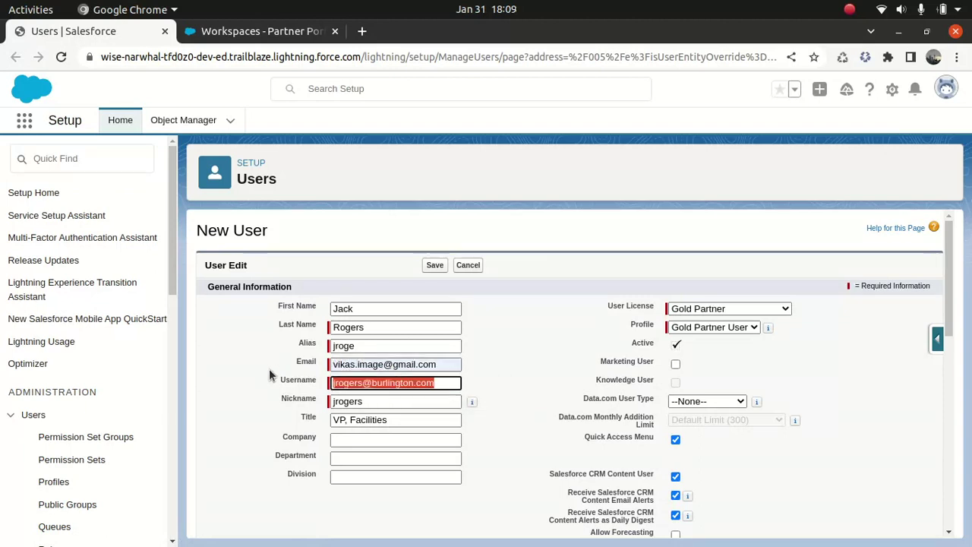
pyautogui.press('Home')
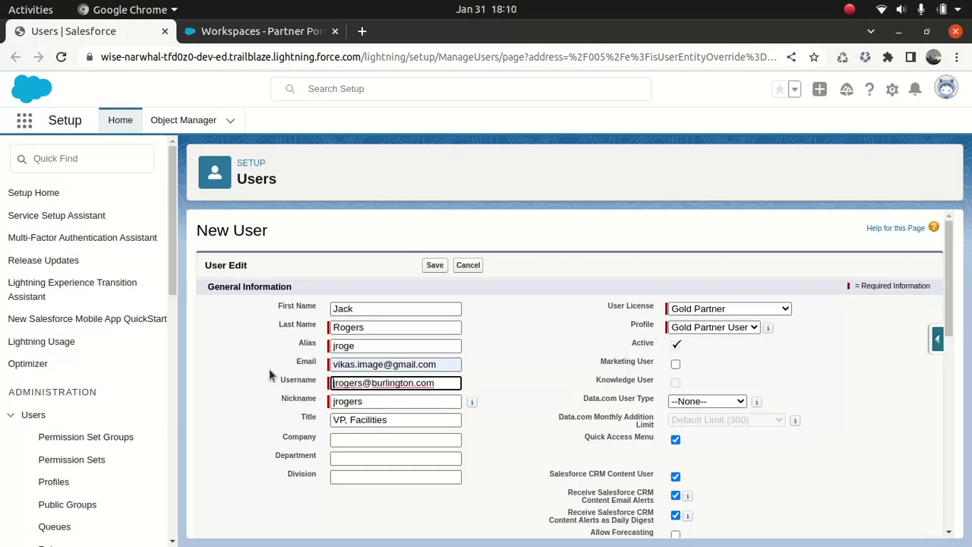
pyautogui.press('Right')
pyautogui.press('Right')
pyautogui.press('Right')
pyautogui.press('Right')
pyautogui.press('Right')
pyautogui.press('Right')
pyautogui.press('Right')
pyautogui.press('Right')
pyautogui.write('Jamesbond')
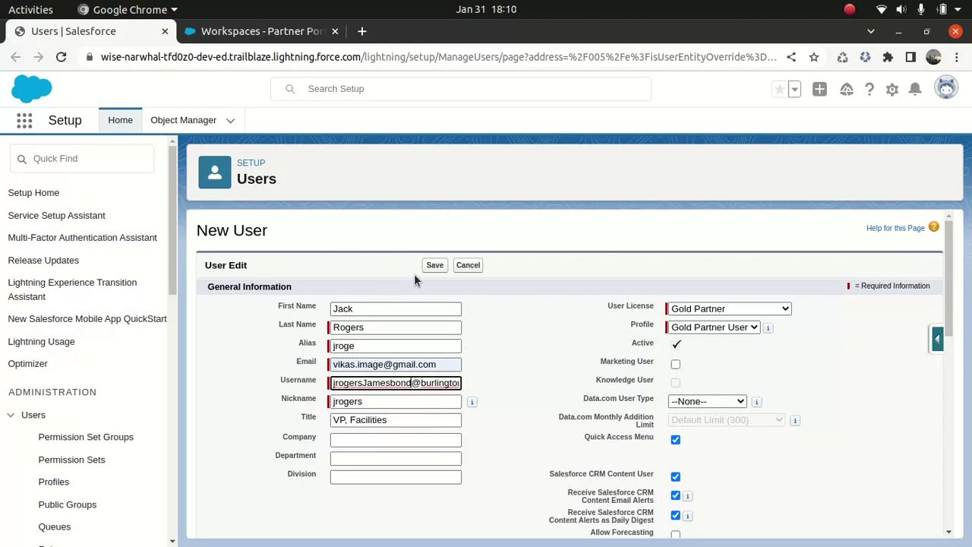
# Uncheck Salesforce CRM Content User and Content Email Alerts, then save the user and confirm the welcome email
pyautogui.click(675, 476)
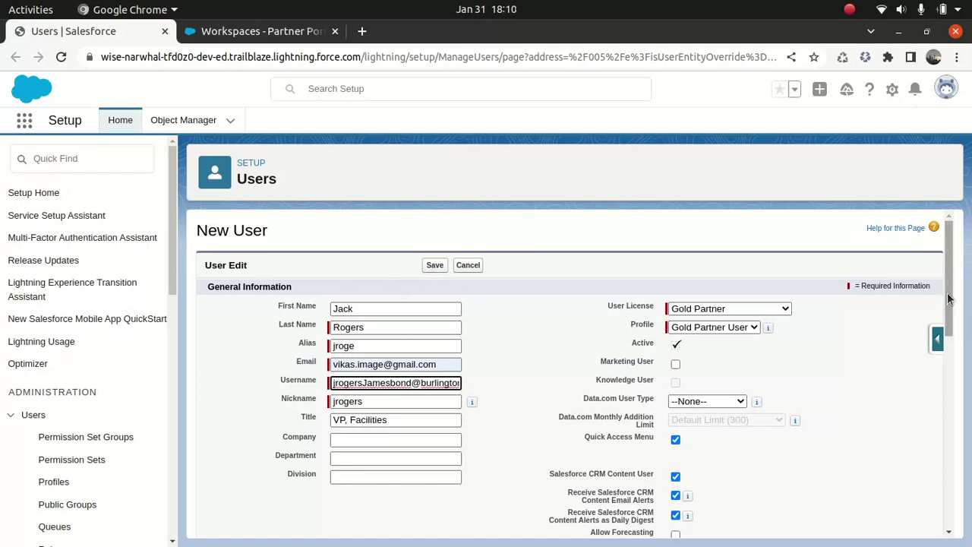
pyautogui.moveTo(949, 312); pyautogui.dragTo(949, 378)
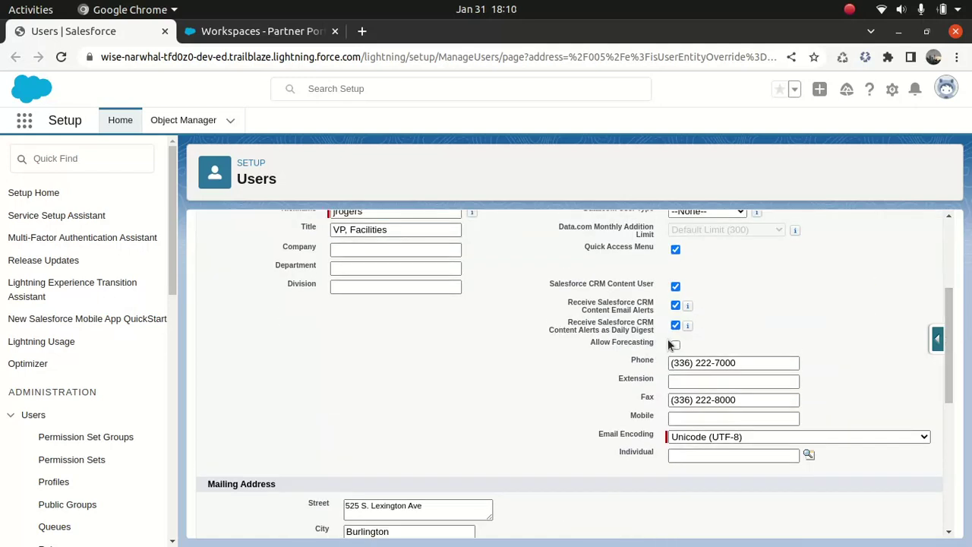
pyautogui.click(675, 288)
pyautogui.click(675, 305)
pyautogui.moveTo(951, 348); pyautogui.dragTo(964, 522)
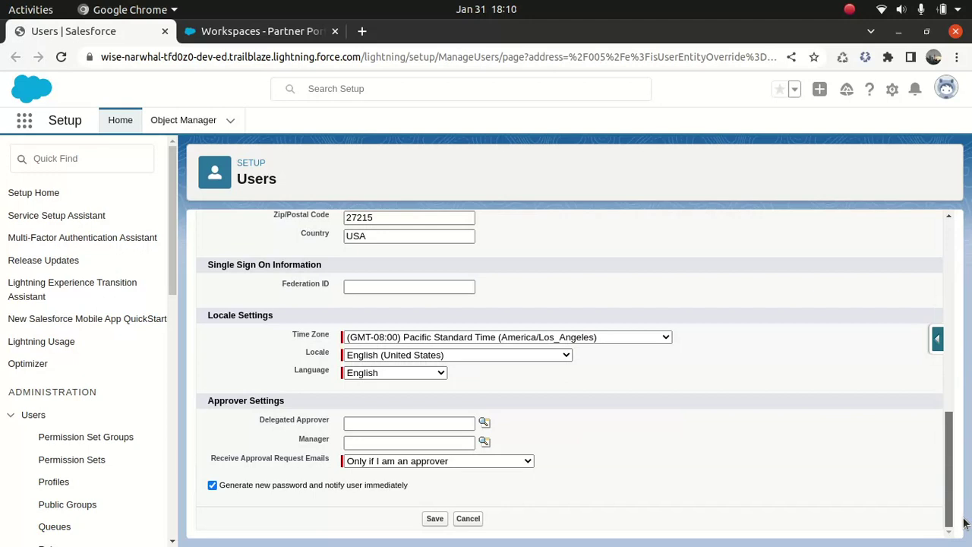
pyautogui.click(434, 518)
pyautogui.press('Return')
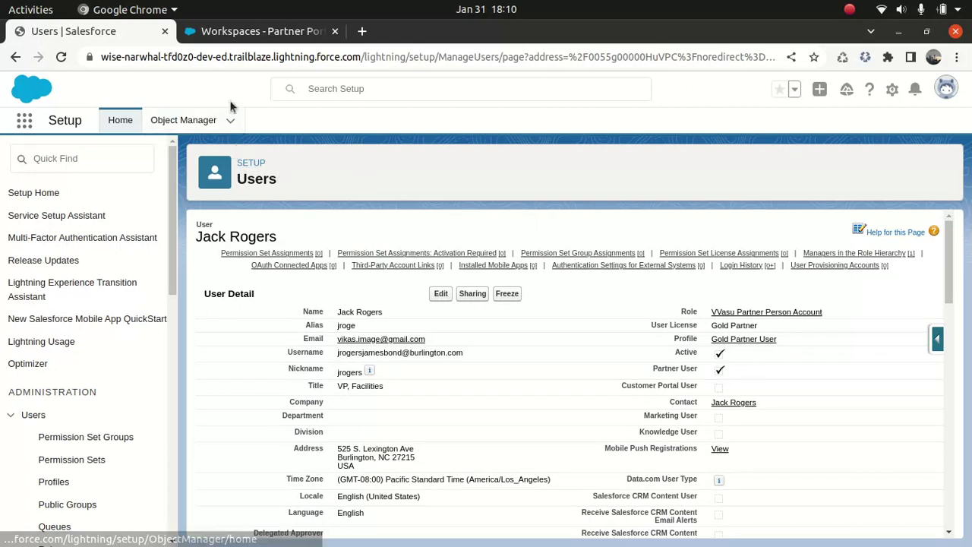
# Return to the Workspaces – Partner Portal browser tab
pyautogui.click(251, 32)
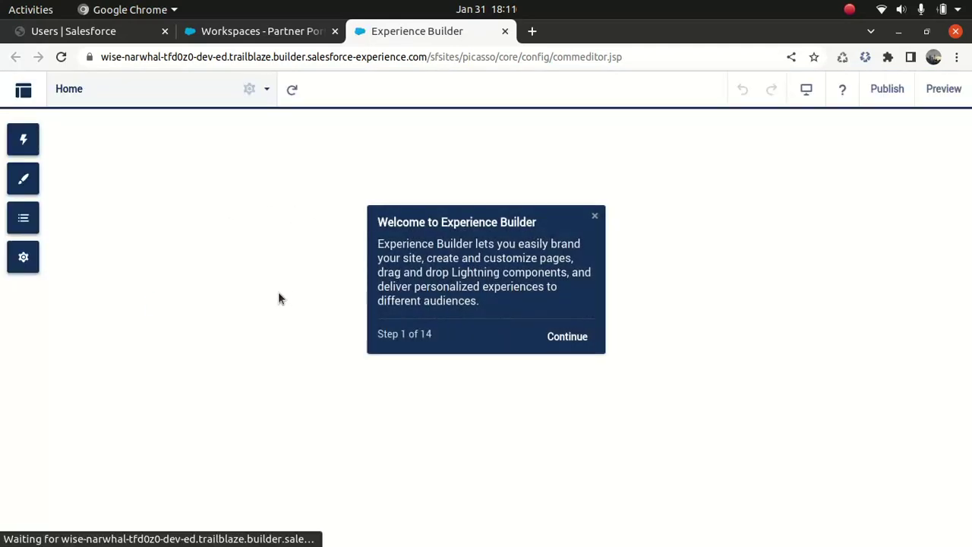
# Close the Experience Builder welcome tour and switch to the Administration workspace
pyautogui.click(595, 217)
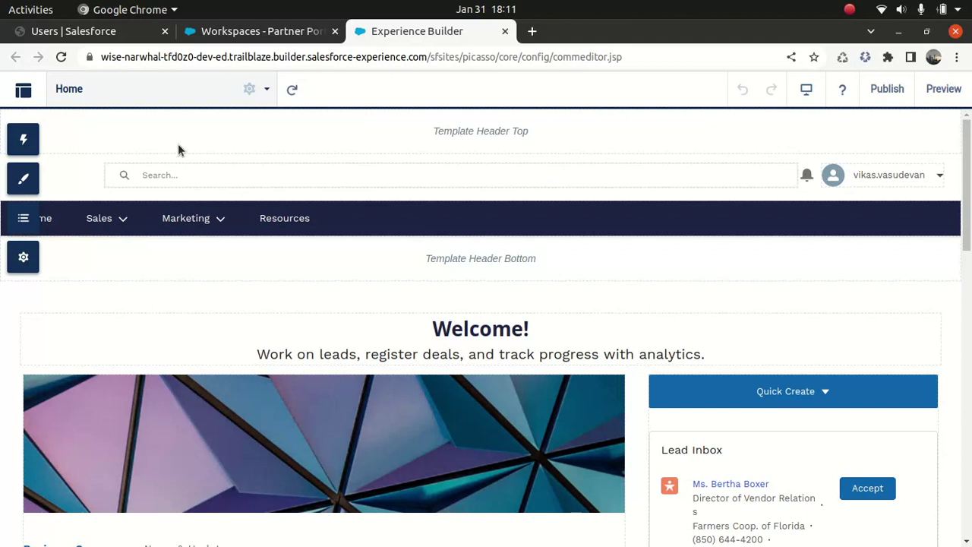
pyautogui.click(24, 91)
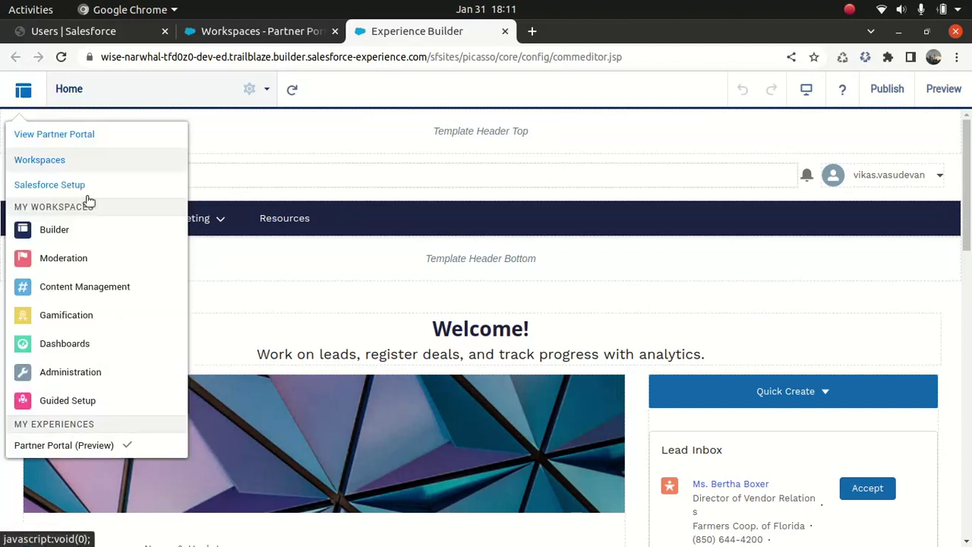
pyautogui.click(77, 380)
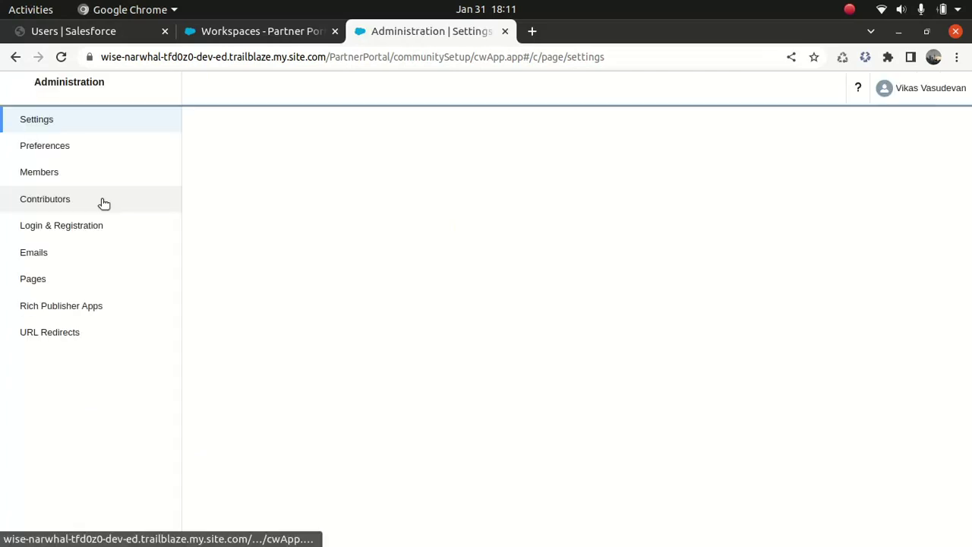
# Add the Gold Partner User profile as a Partner Portal member, save, and return to the user's tab
pyautogui.click(32, 169)
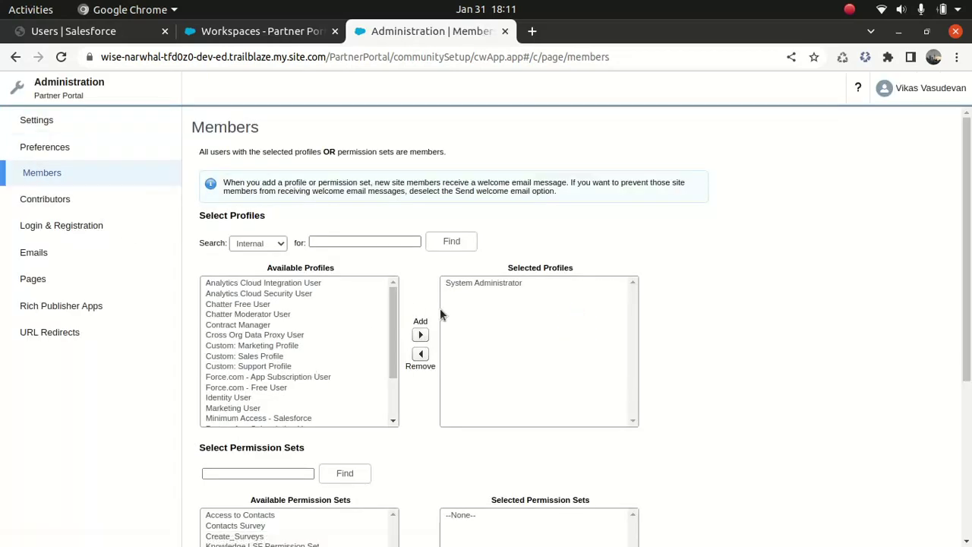
pyautogui.click(278, 243)
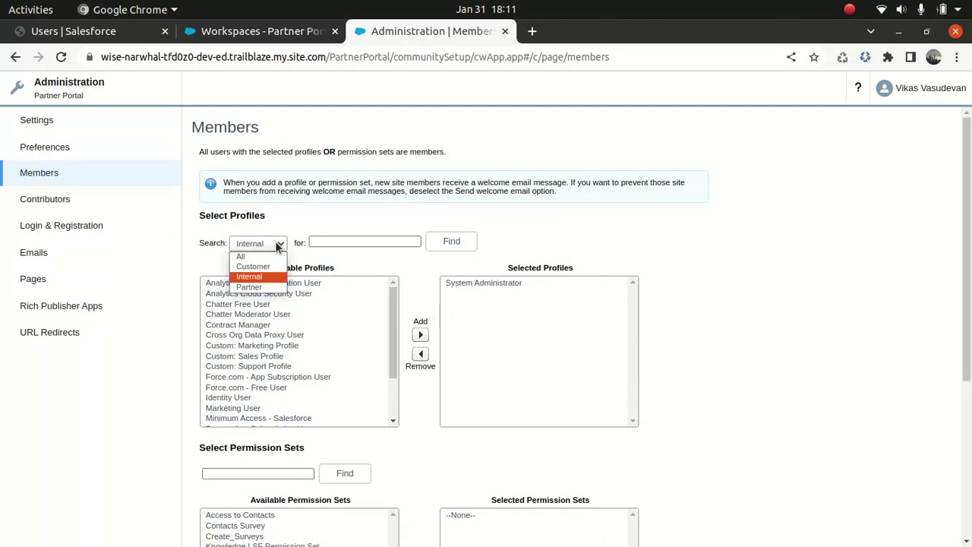
pyautogui.click(284, 287)
pyautogui.click(265, 283)
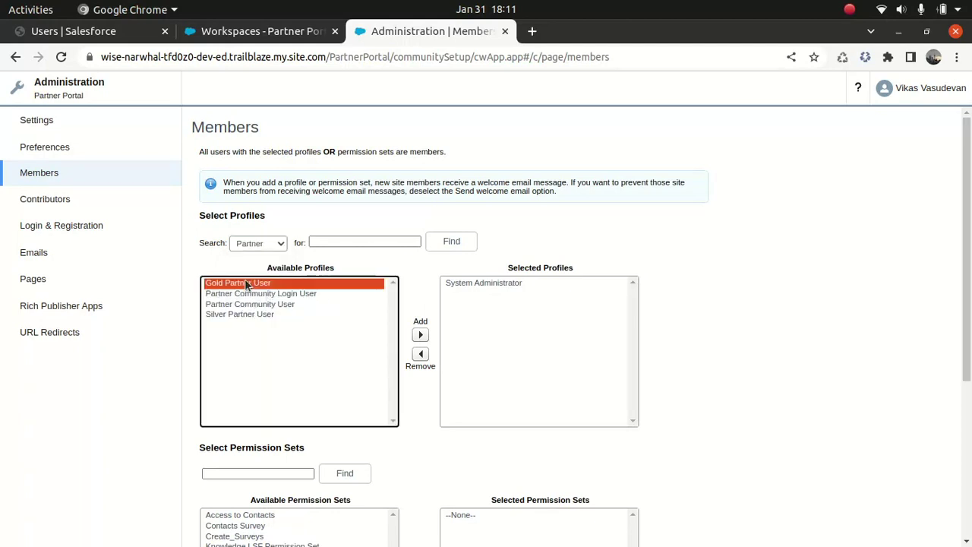
pyautogui.click(421, 335)
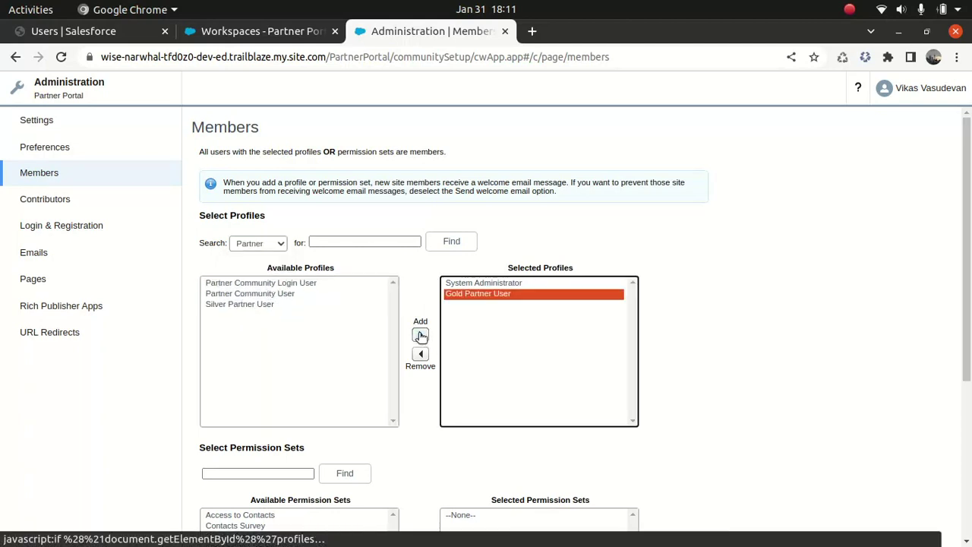
pyautogui.scroll(-5, 967, 251)
pyautogui.scroll(5, 936, 235)
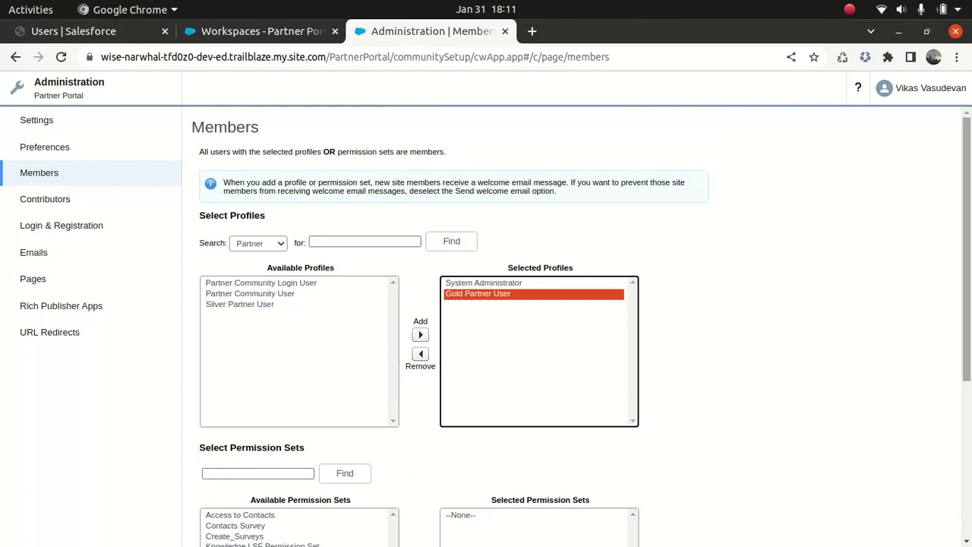
pyautogui.scroll(-5, 962, 303)
pyautogui.click(381, 521)
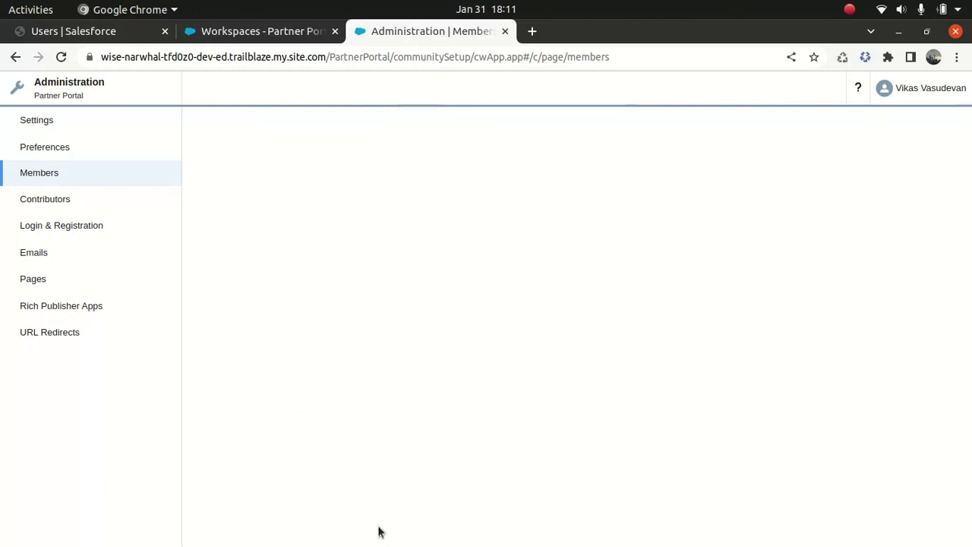
pyautogui.click(84, 31)
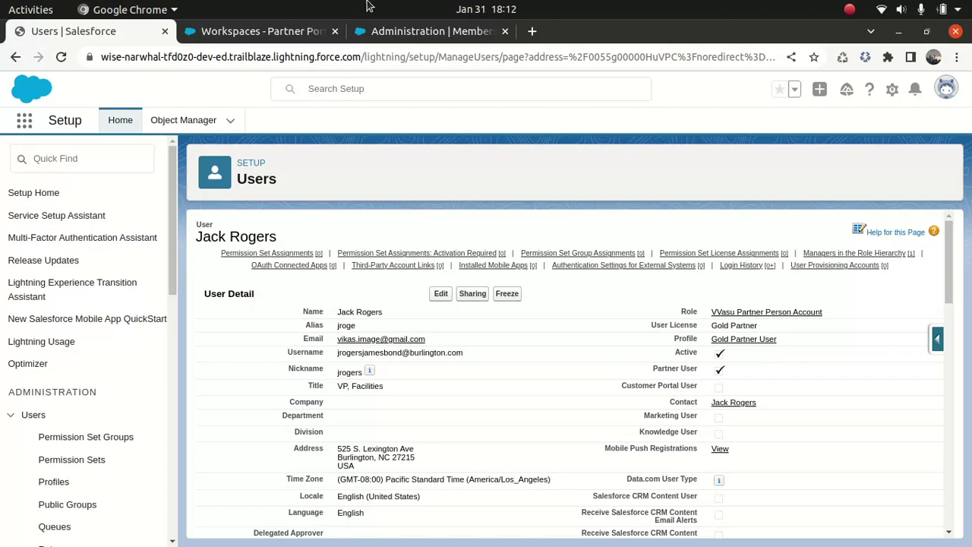
# Check the Members page lists System Administrator and Gold Partner User as saved member profiles
pyautogui.click(400, 31)
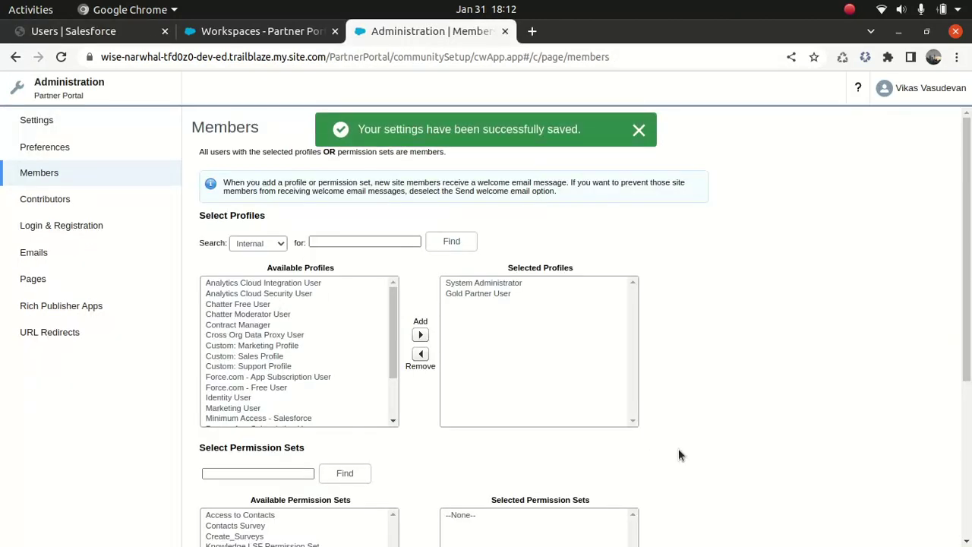
pyautogui.scroll(-3, 291, 392)
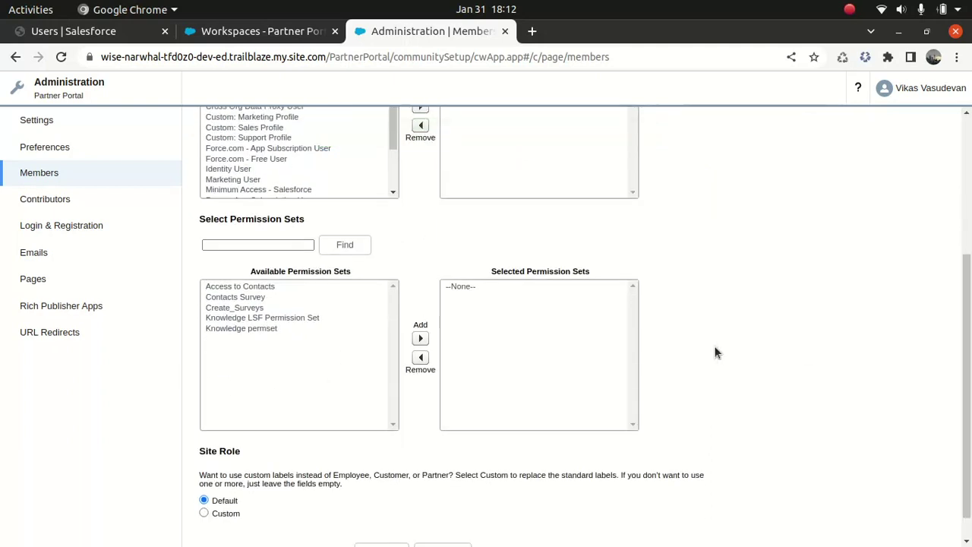
pyautogui.scroll(3, 930, 349)
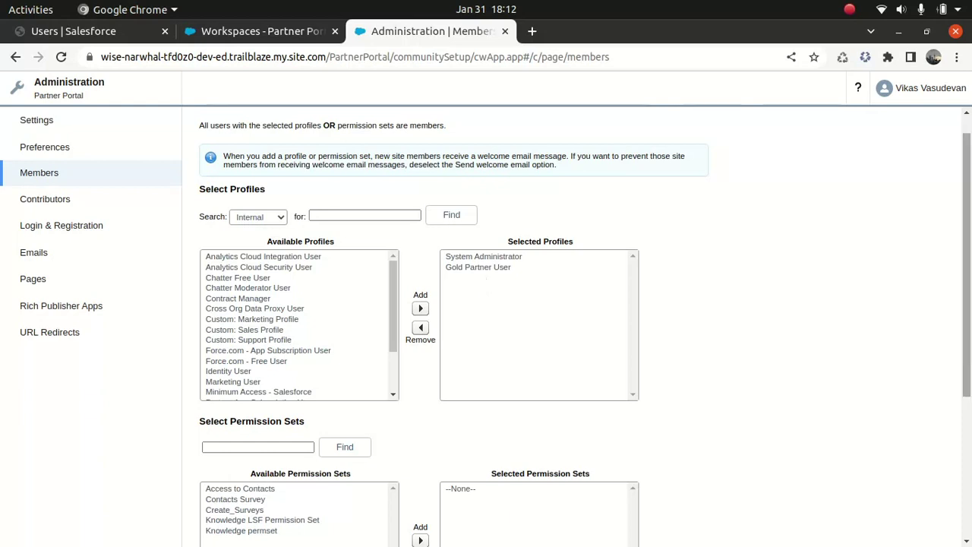
pyautogui.scroll(-5, 577, 327)
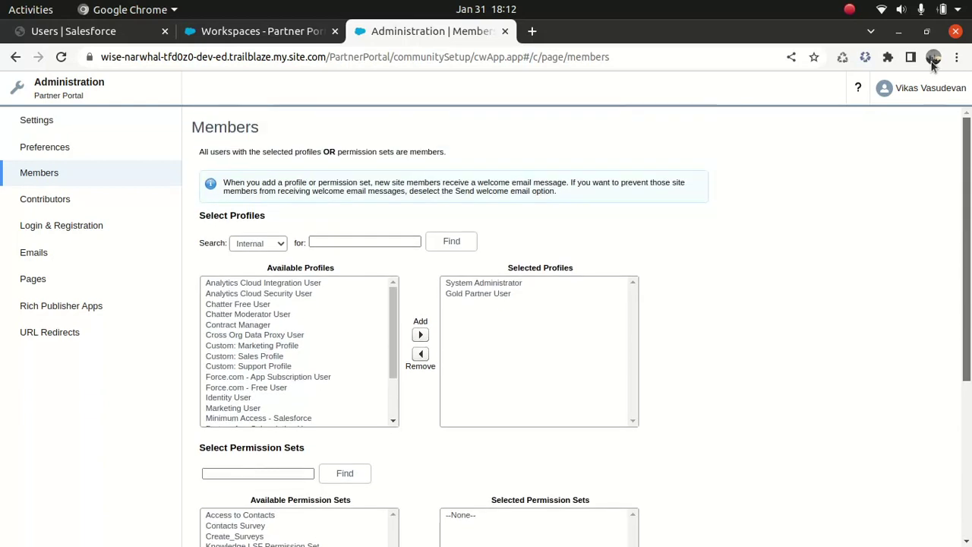